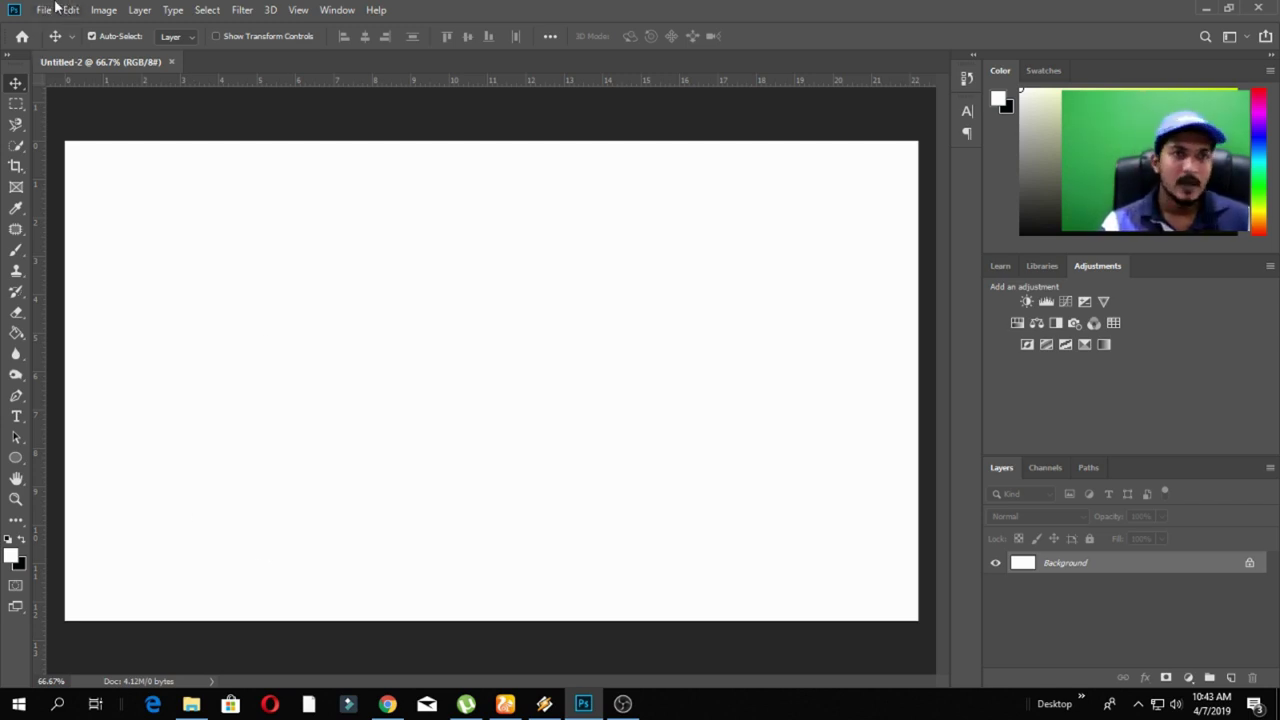
Open lesson.jpg and Sketch-book.jpg from the photoshop 16 folder in Pictures
left_click(45, 10)
left_click(141, 45)
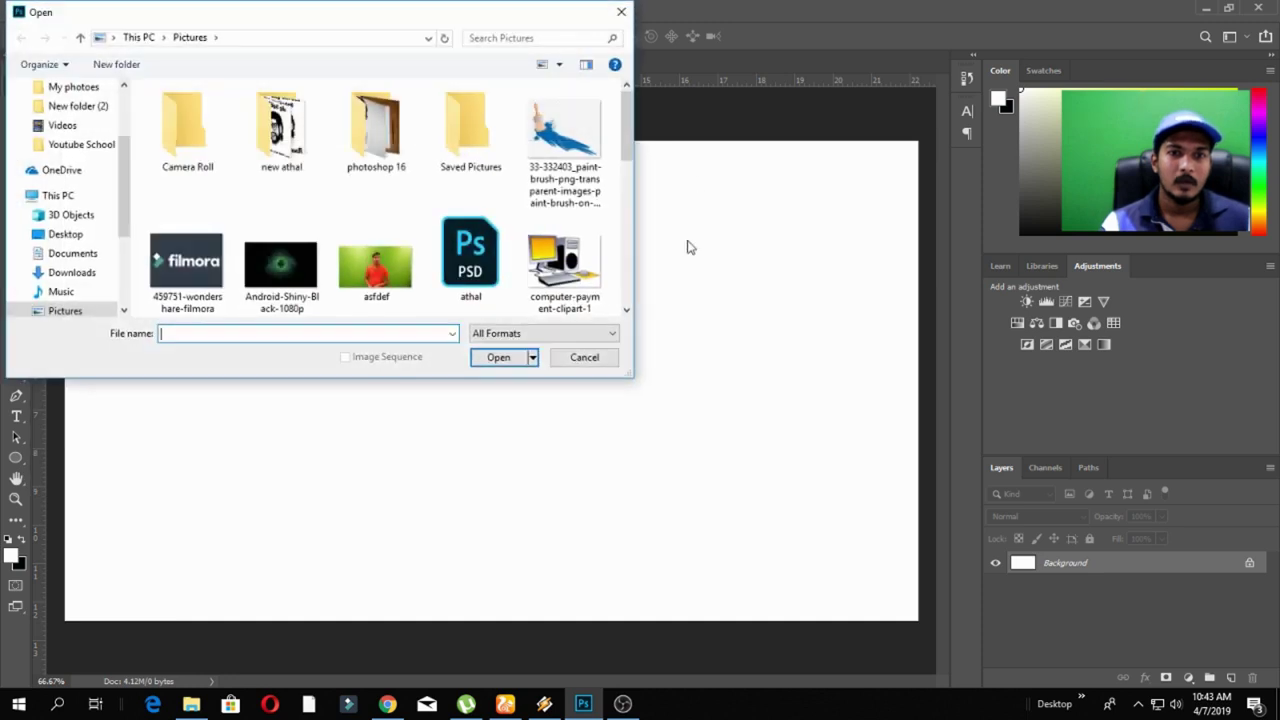
double_click(383, 124)
mouse_move(600, 228)
left_mouse_down()
mouse_move(242, 84)
mouse_move(158, 96)
left_mouse_up()
left_click(499, 357)
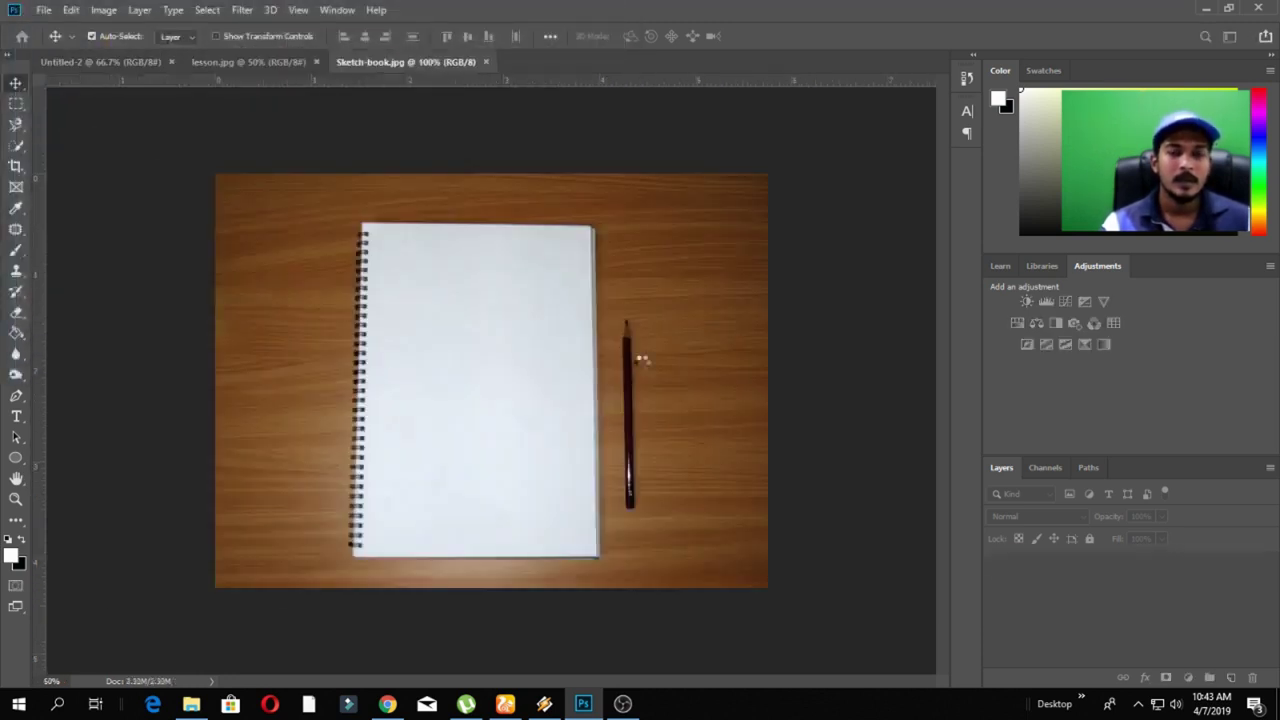
Bring the lesson.jpg portrait to the front and duplicate its background layer twice
left_click(231, 62)
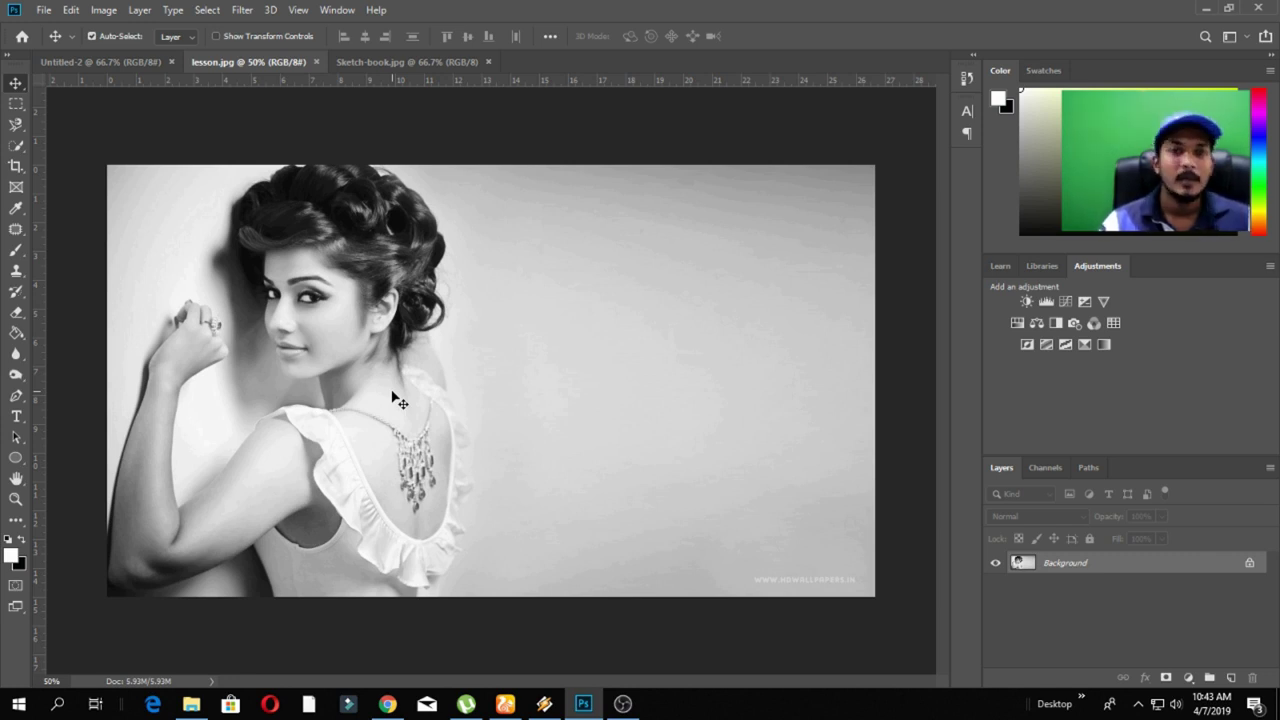
left_click(366, 62)
left_click(298, 61)
left_click(386, 64)
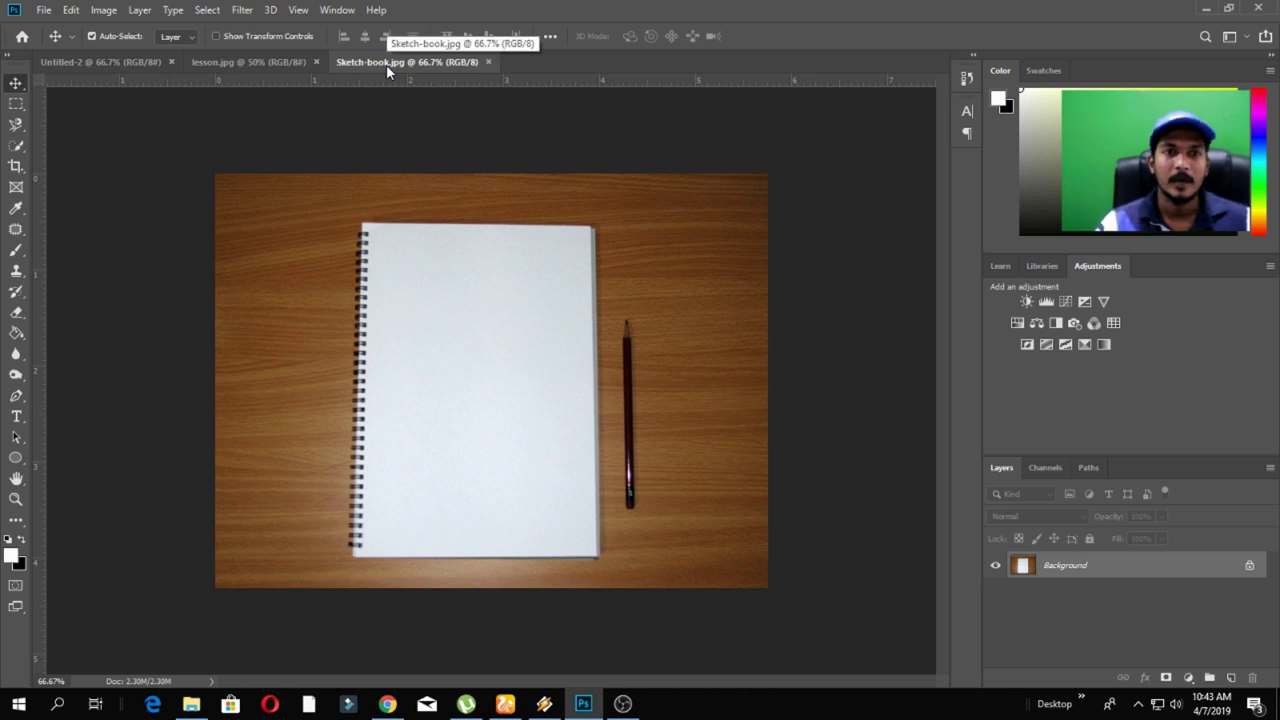
left_click(262, 70)
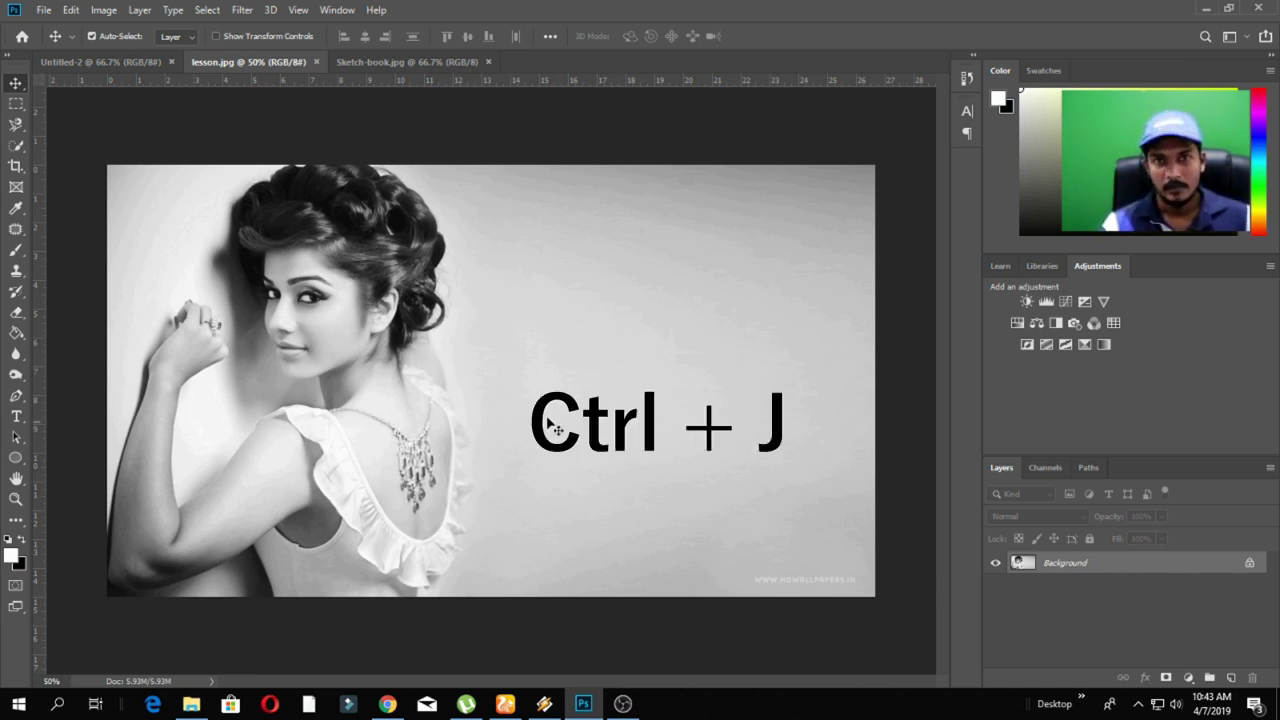
key("ctrl")
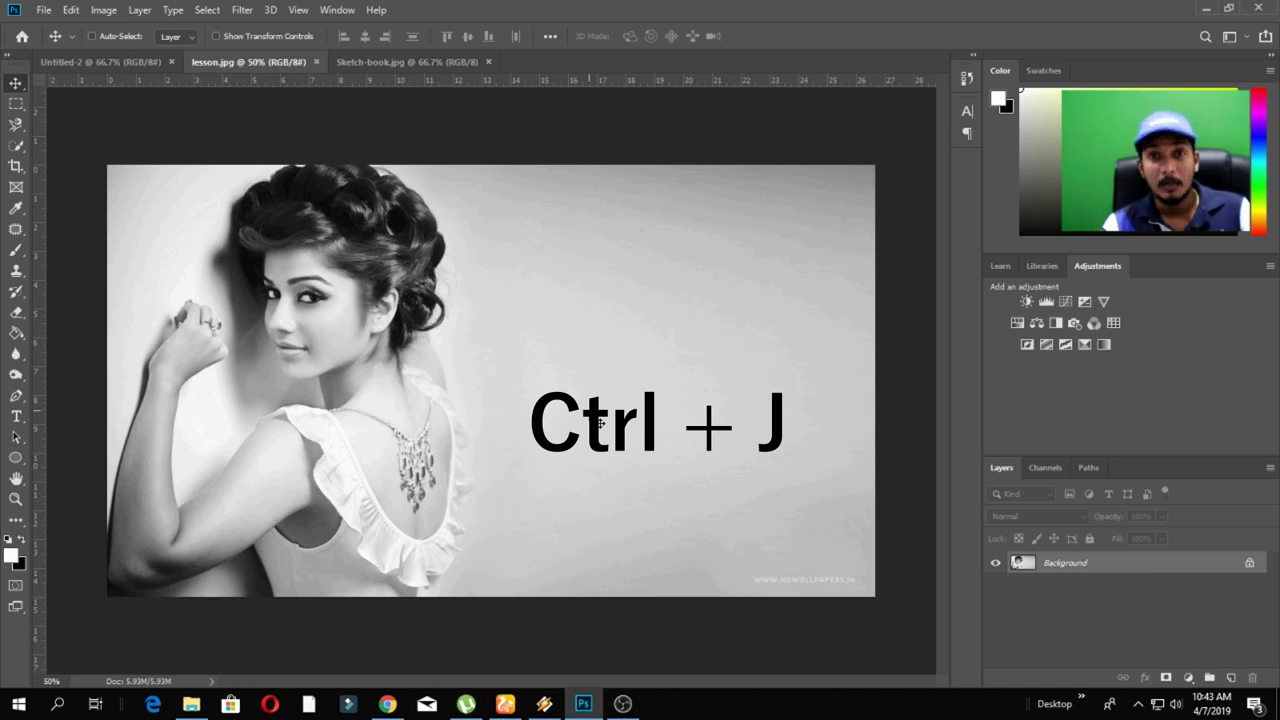
key("ctrl+j")
key("ctrl+j")
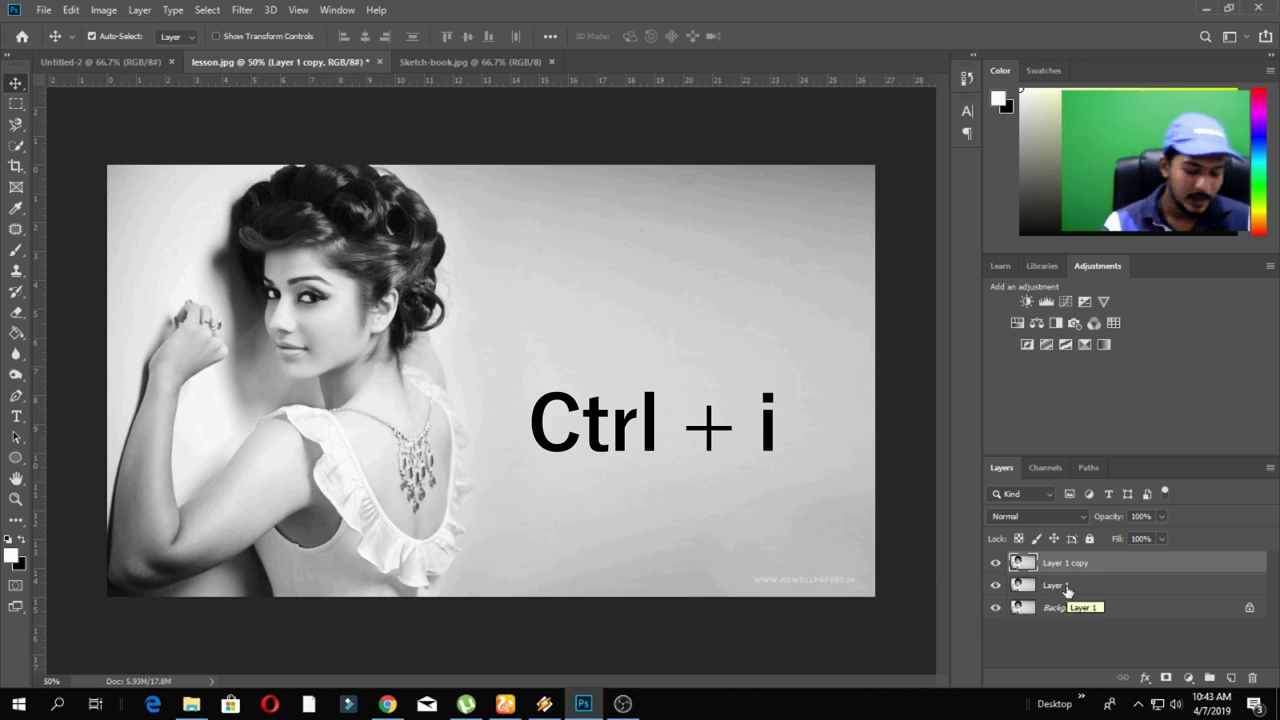
Invert the colours of the topmost layer copy and set its blend mode to Color Dodge
key("ctrl")
key("ctrl+i")
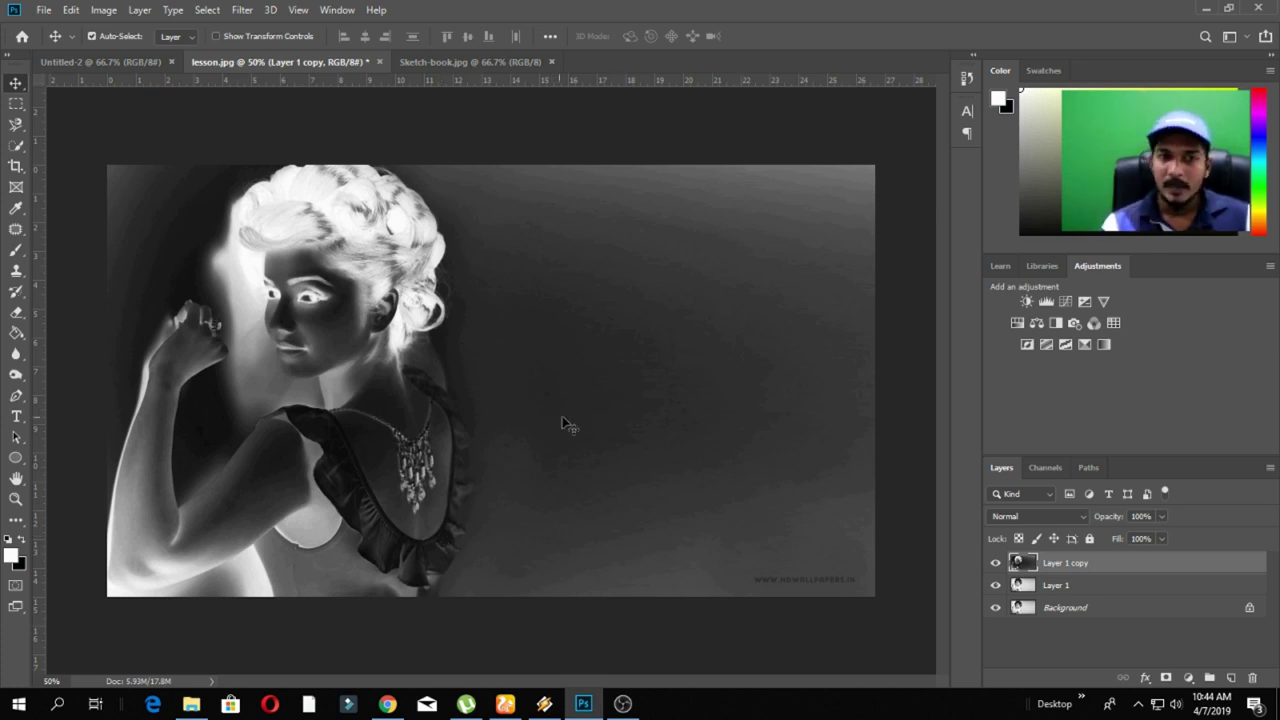
left_click(1082, 516)
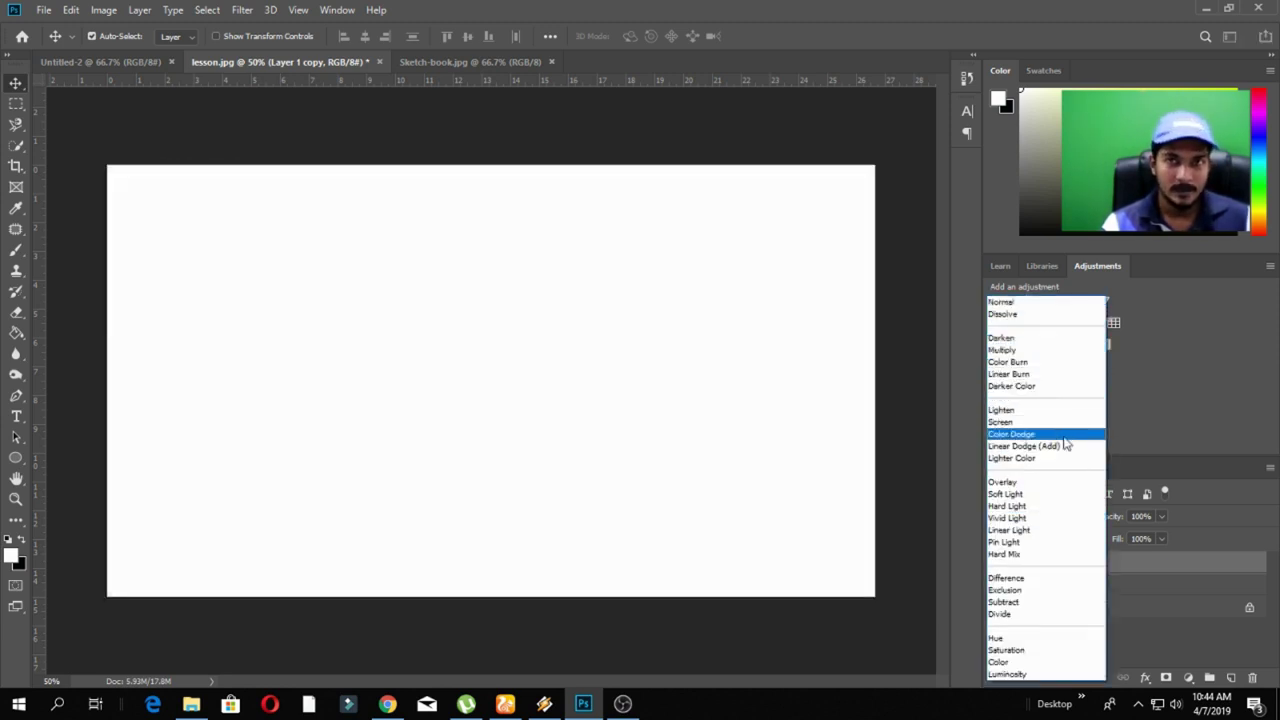
left_click(1064, 437)
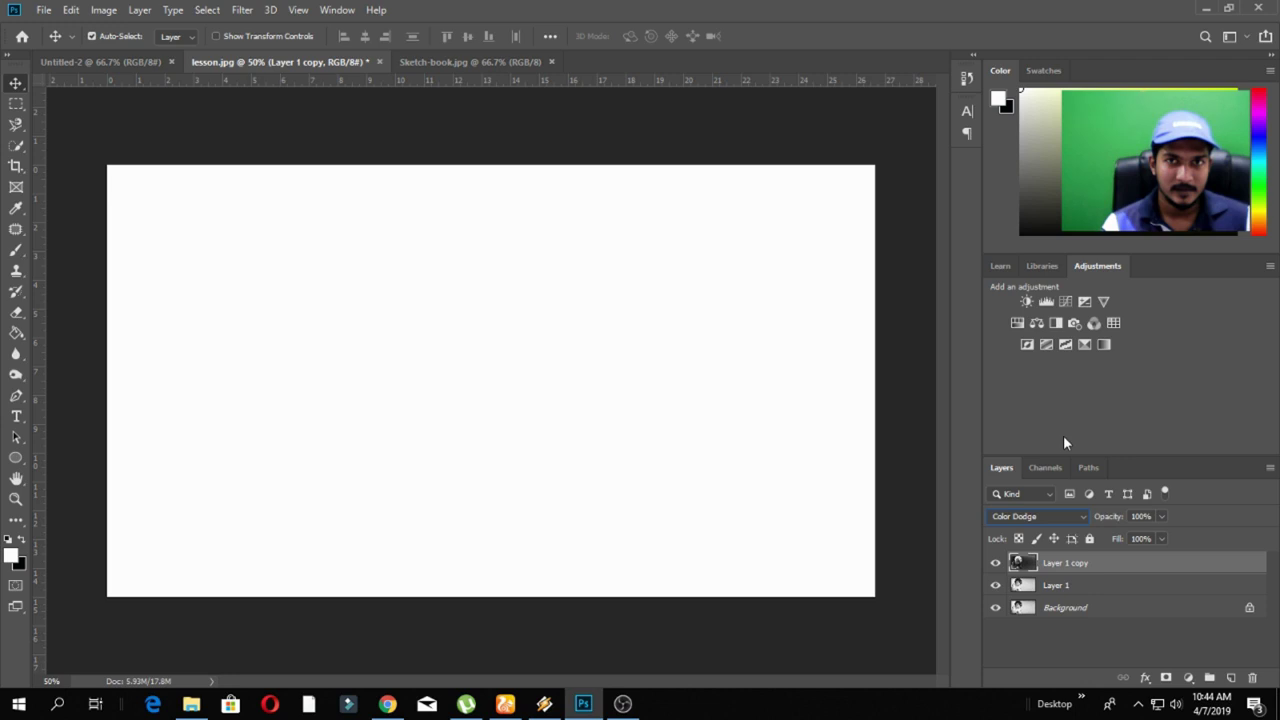
Convert the inverted top layer to a smart object and apply a Gaussian Blur with a 7.4 pixel radius
right_click(1066, 568)
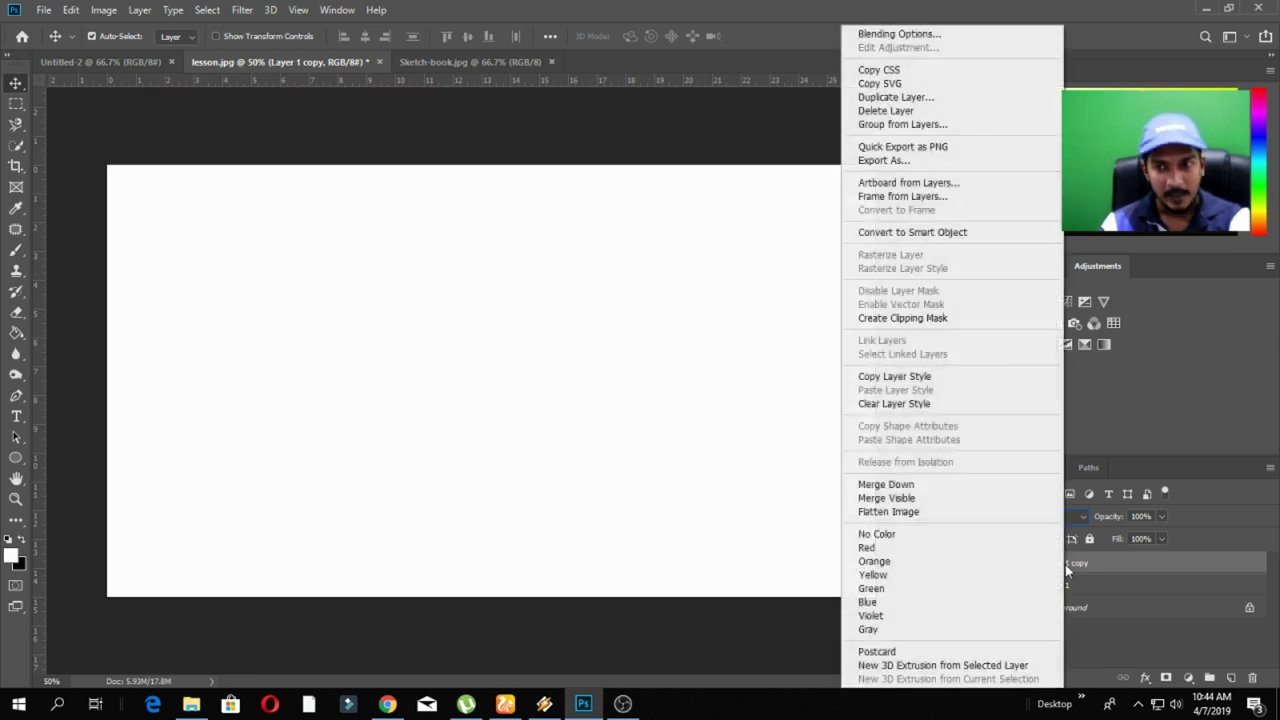
left_click(996, 237)
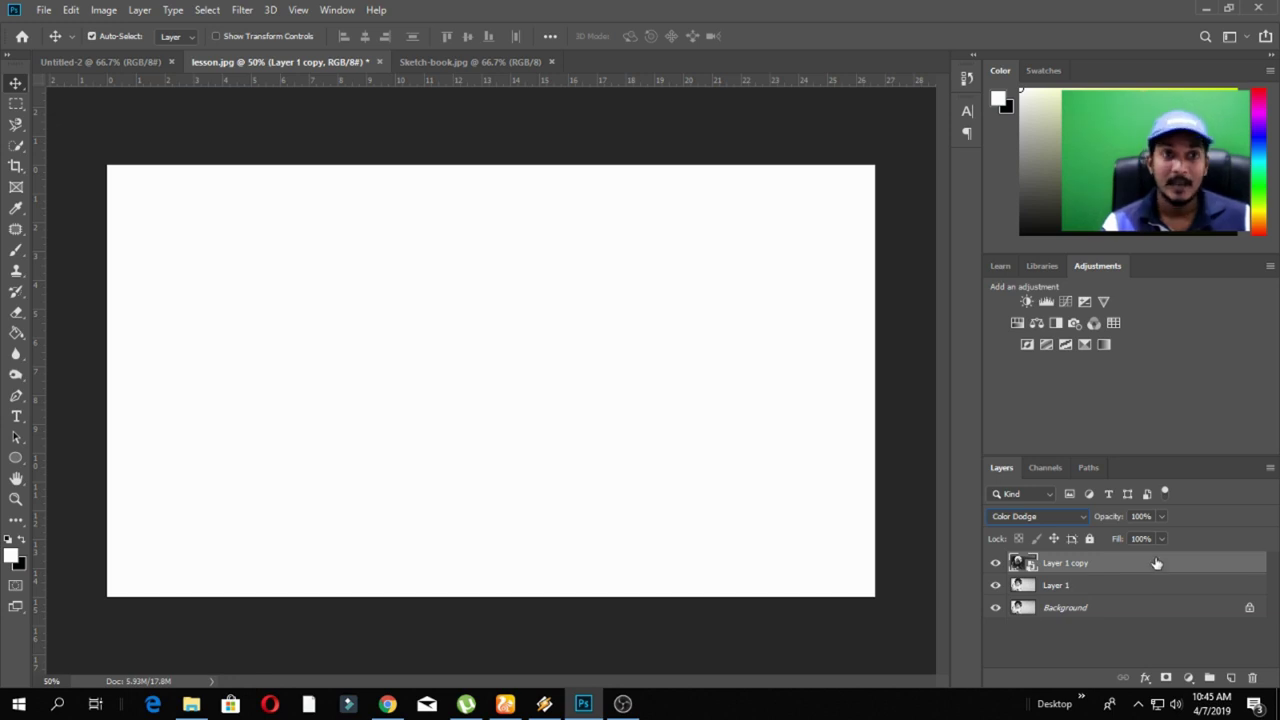
left_click(240, 9)
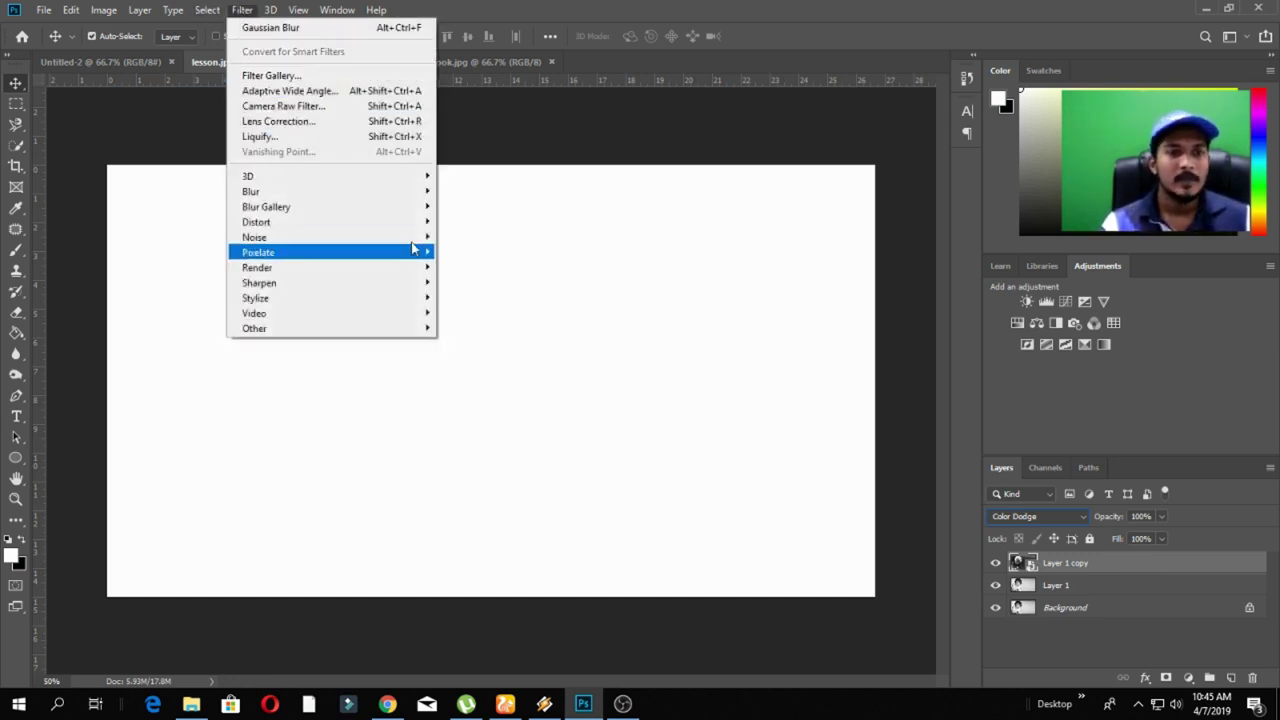
mouse_move(300, 194)
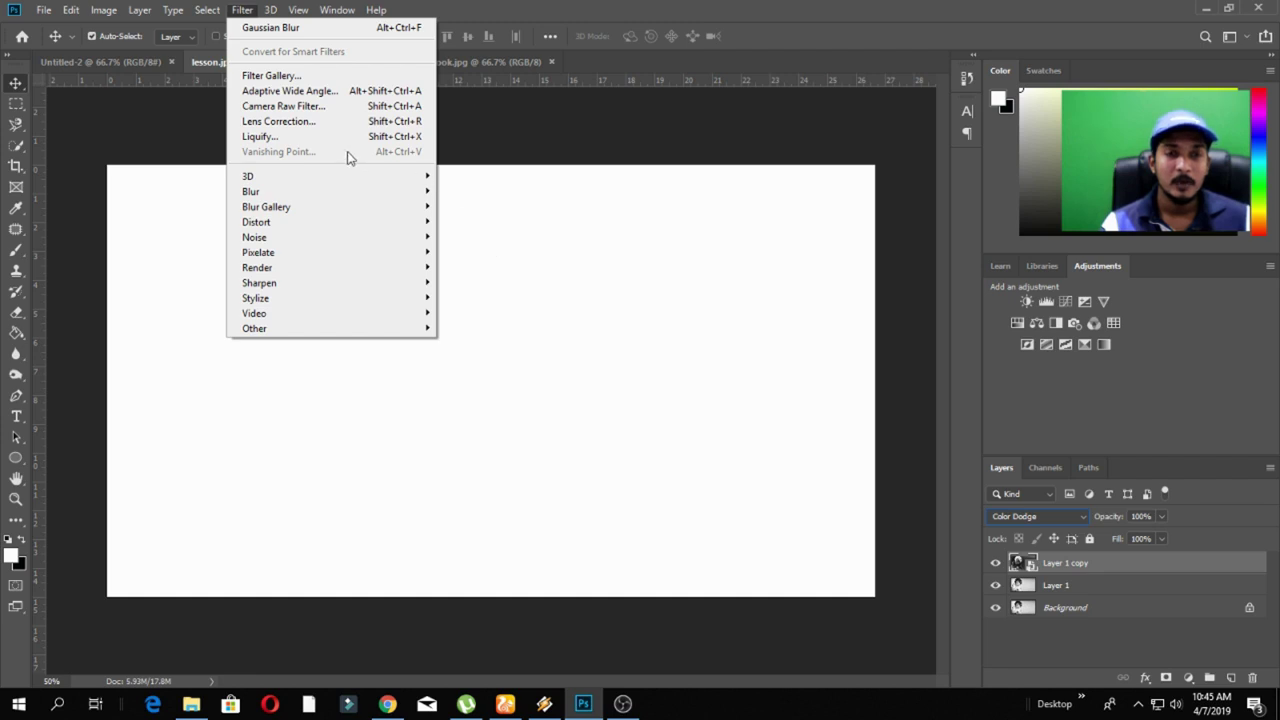
mouse_move(373, 192)
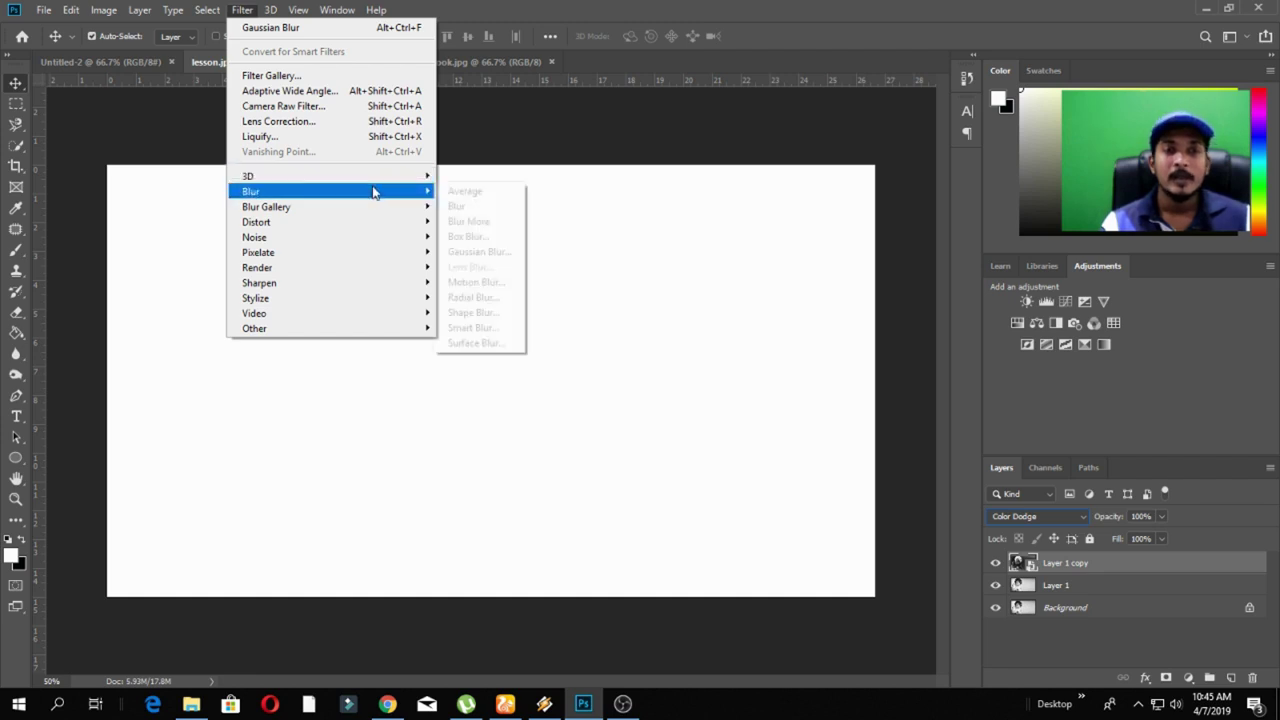
left_click(480, 252)
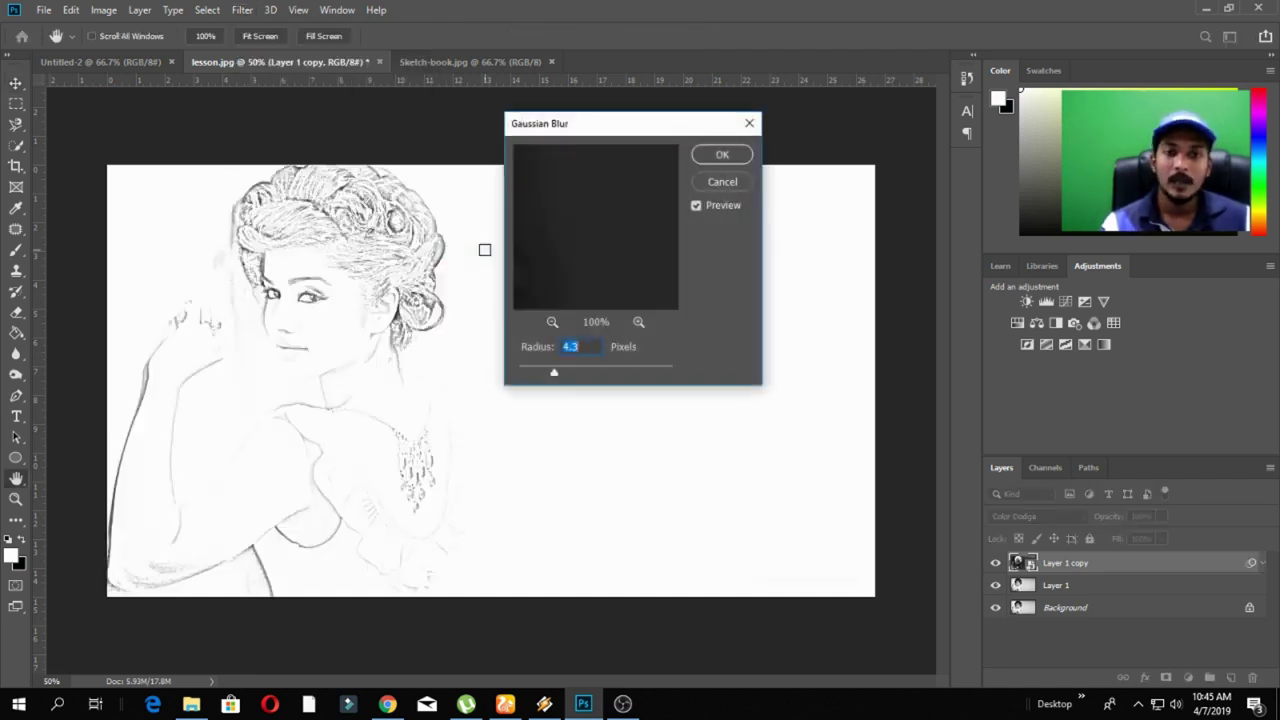
mouse_move(554, 373)
left_mouse_down()
mouse_move(543, 374)
mouse_move(580, 375)
left_mouse_up()
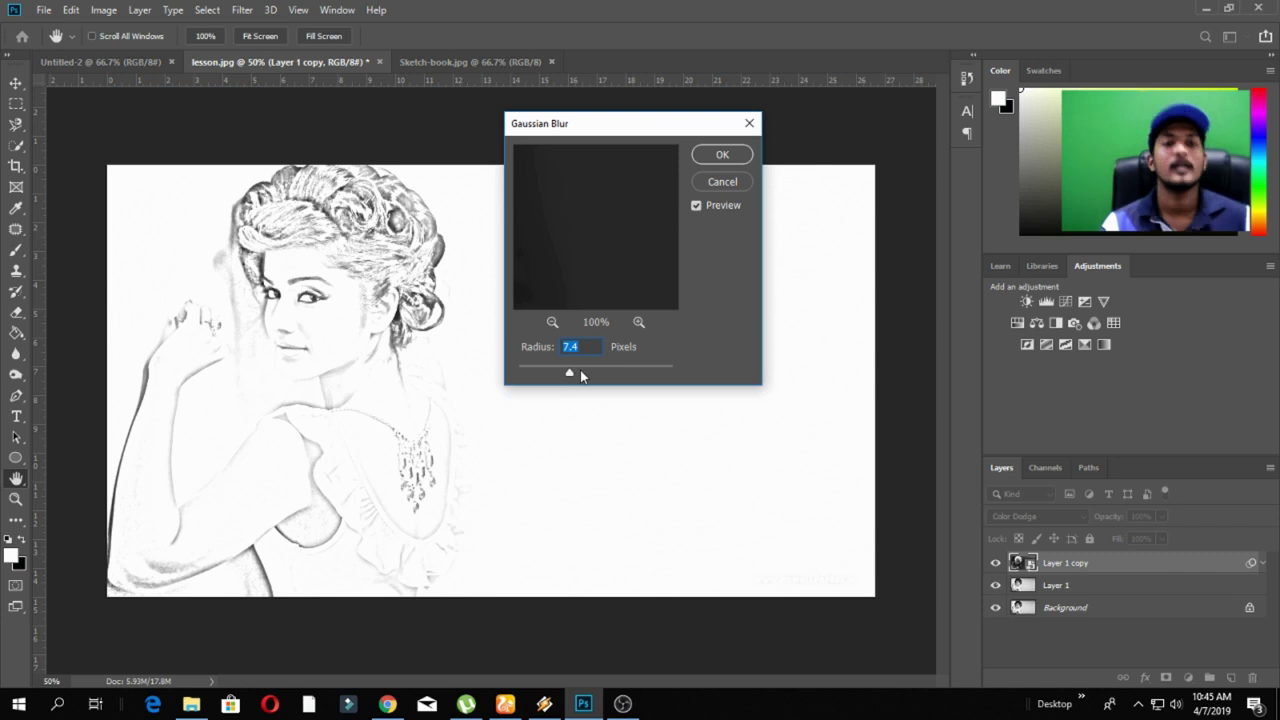
left_click(729, 157)
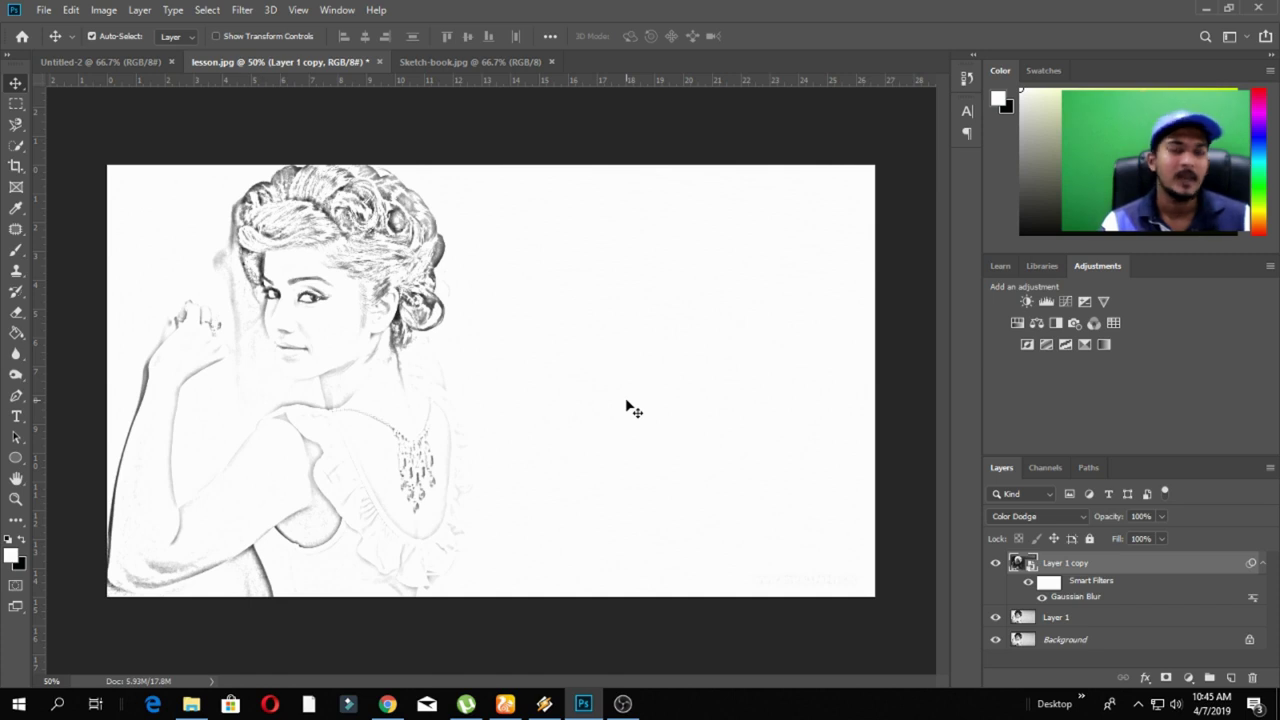
mouse_move(383, 458)
left_mouse_down()
mouse_move(766, 451)
mouse_move(365, 458)
mouse_move(782, 457)
mouse_move(390, 463)
left_mouse_up()
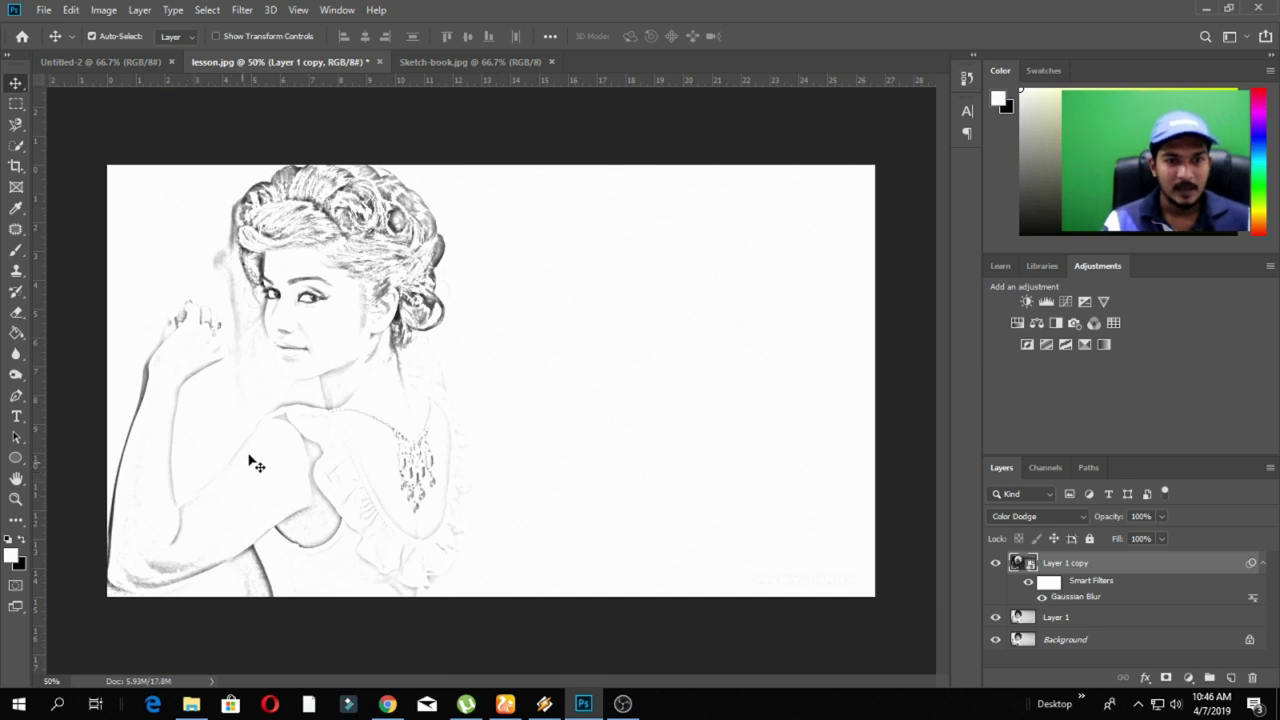
Rasterize the blurred smart object with the Eraser tool so the layer can be painted on
left_click(17, 313)
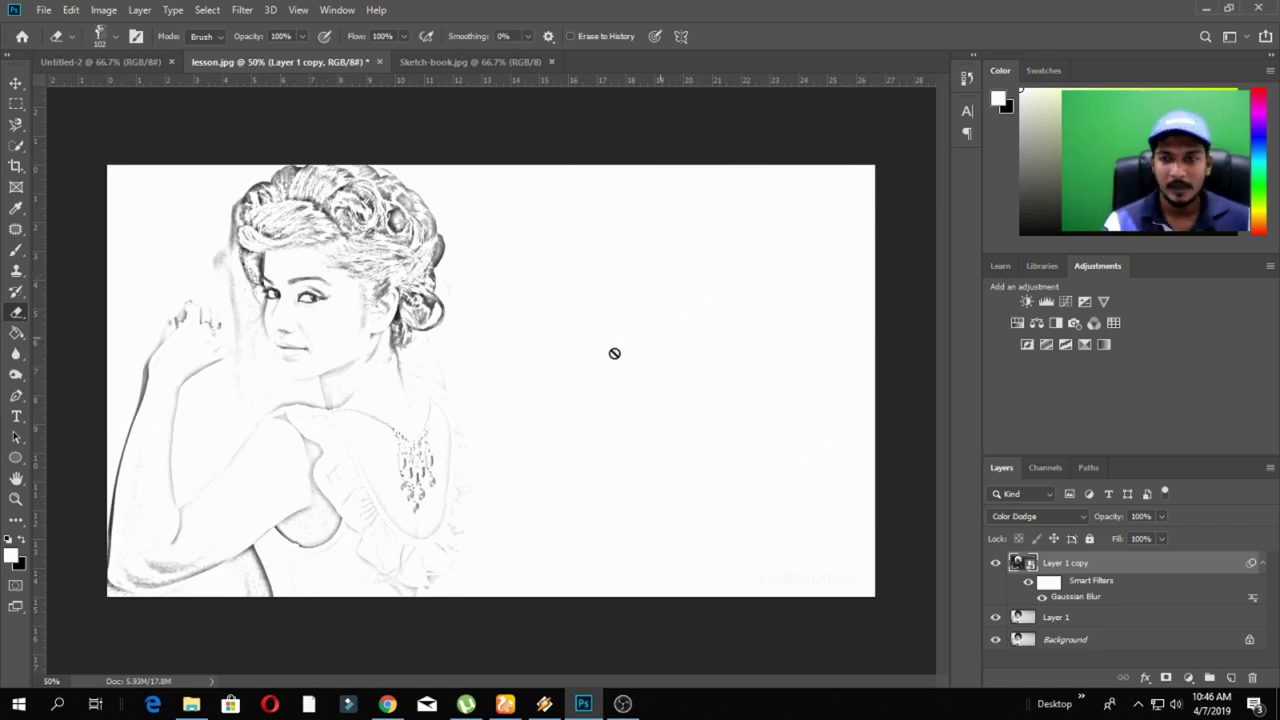
left_click(527, 313)
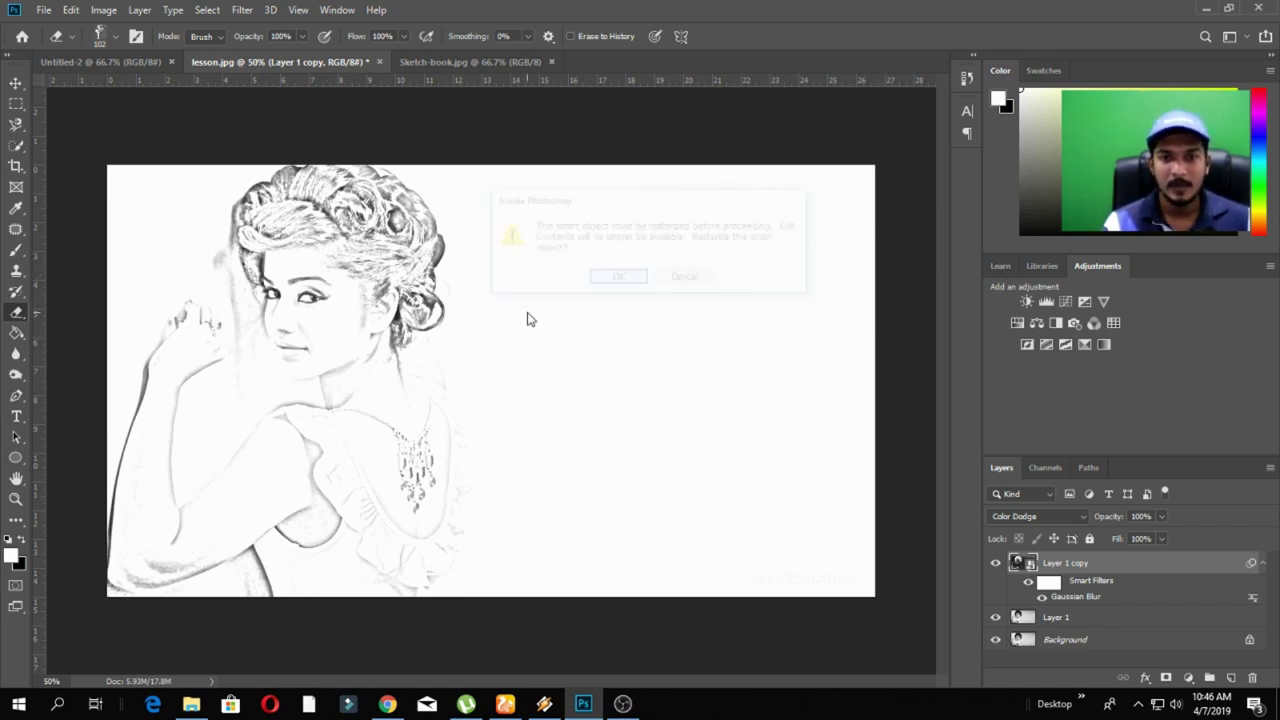
left_click(620, 280)
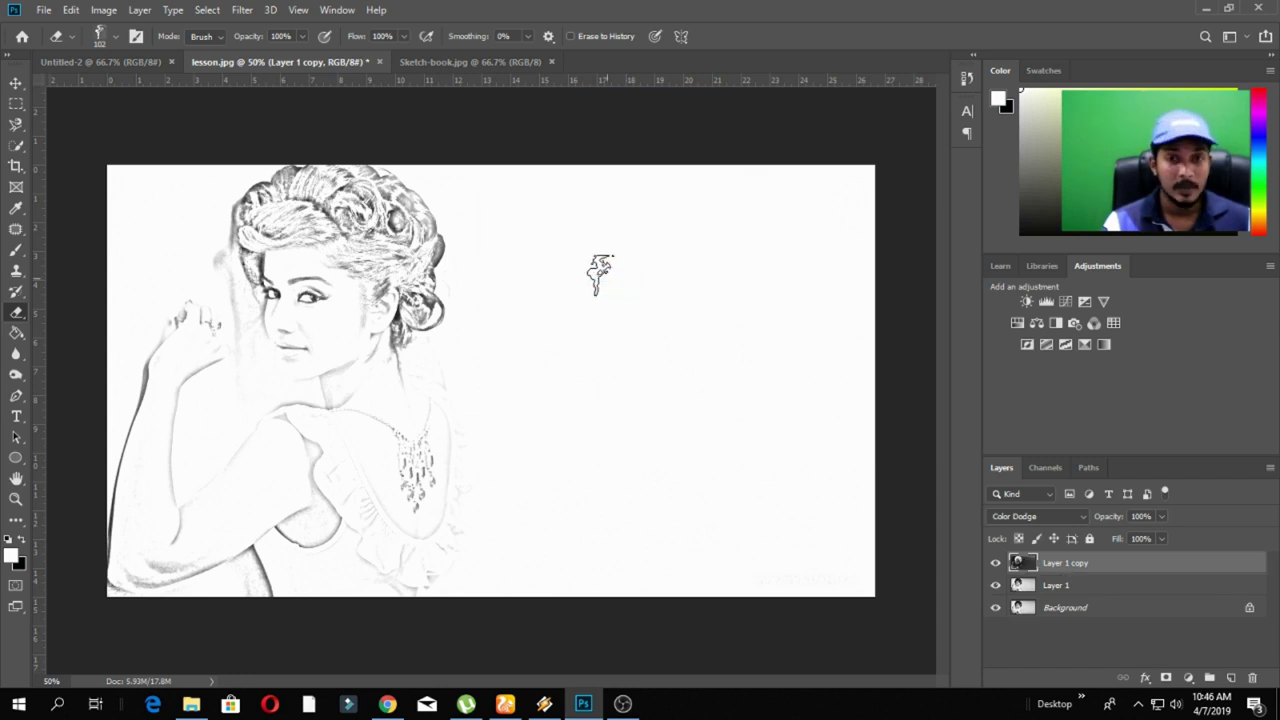
Burn the midtones along the lips, neck and lower back edge with a soft 58 px brush at 50% exposure, undoing the stroke on the dress
right_click(570, 262)
key("o")
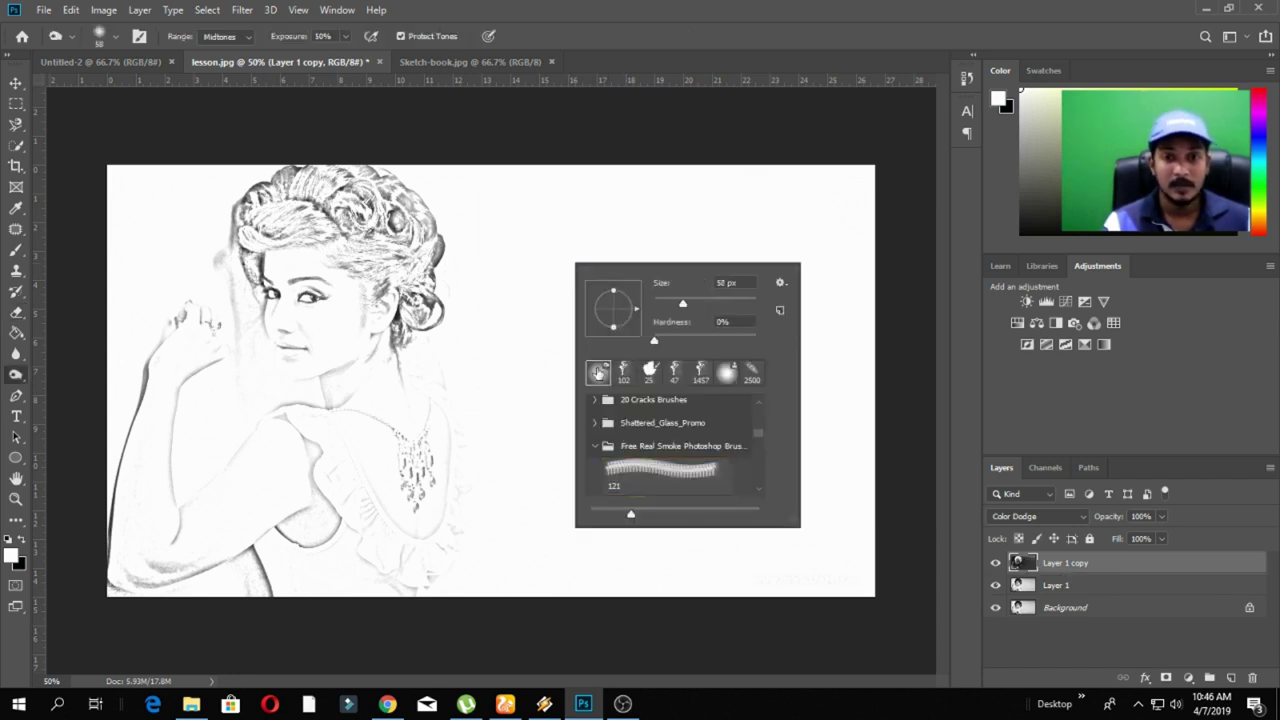
key("5")
left_click(426, 418)
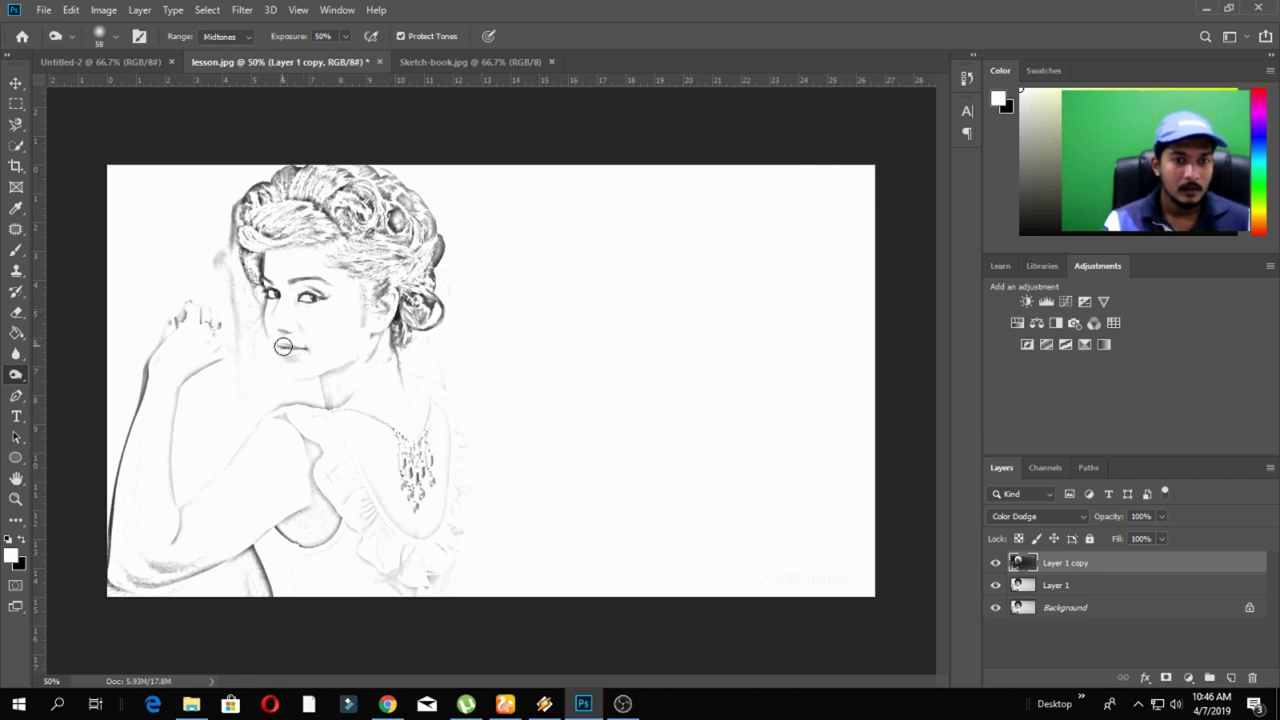
mouse_move(317, 333)
left_mouse_down()
mouse_move(242, 290)
mouse_move(259, 290)
mouse_move(239, 246)
mouse_move(390, 320)
mouse_move(395, 379)
mouse_move(325, 388)
mouse_move(323, 430)
mouse_move(300, 422)
mouse_move(321, 527)
mouse_move(316, 545)
mouse_move(283, 539)
mouse_move(330, 532)
left_mouse_up()
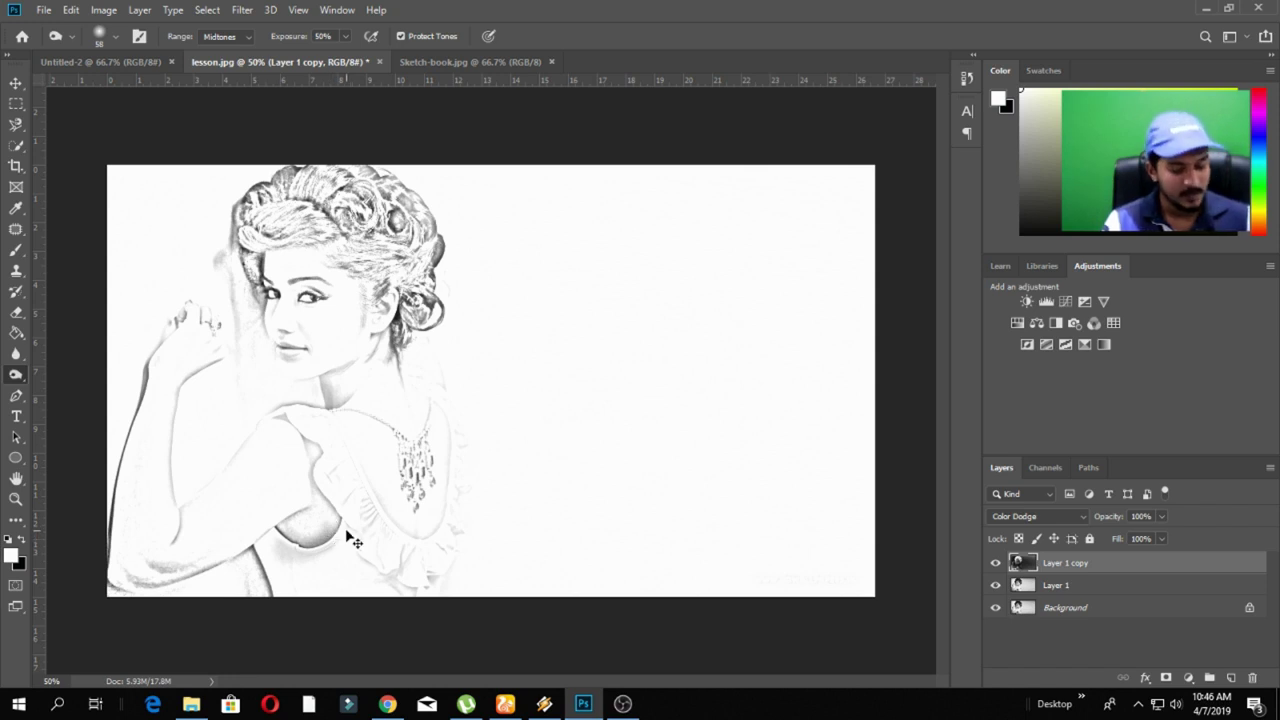
key("ctrl+z")
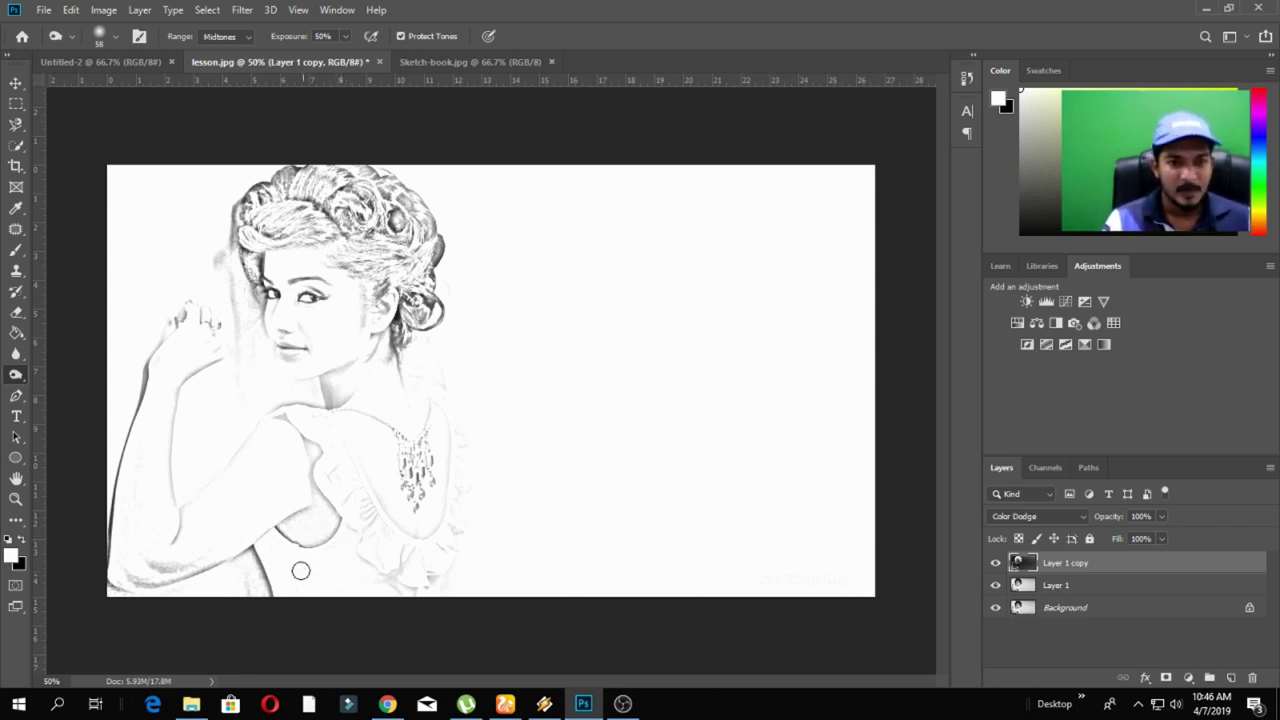
left_click_drag(254, 558, 267, 602)
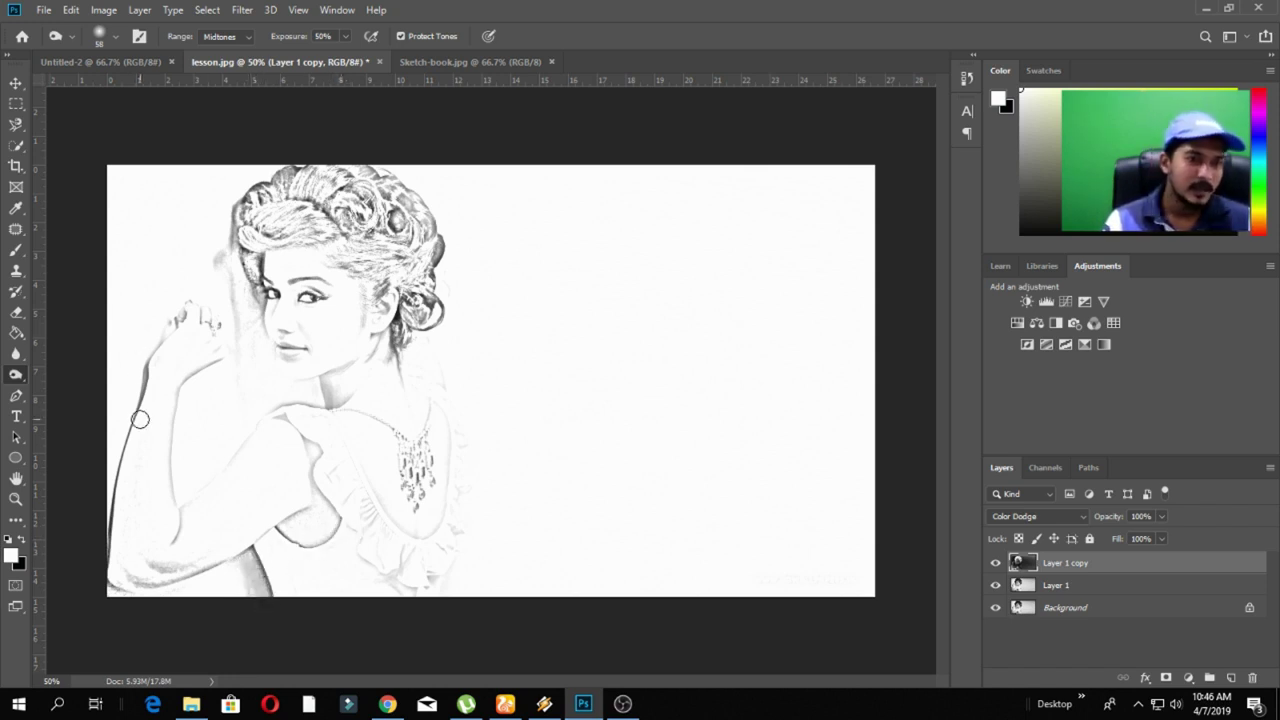
Reduce the Burn tool's brush size to 26 px, keeping hardness at 0%
right_click(222, 374)
left_click_drag(332, 418, 316, 416)
left_click(304, 449)
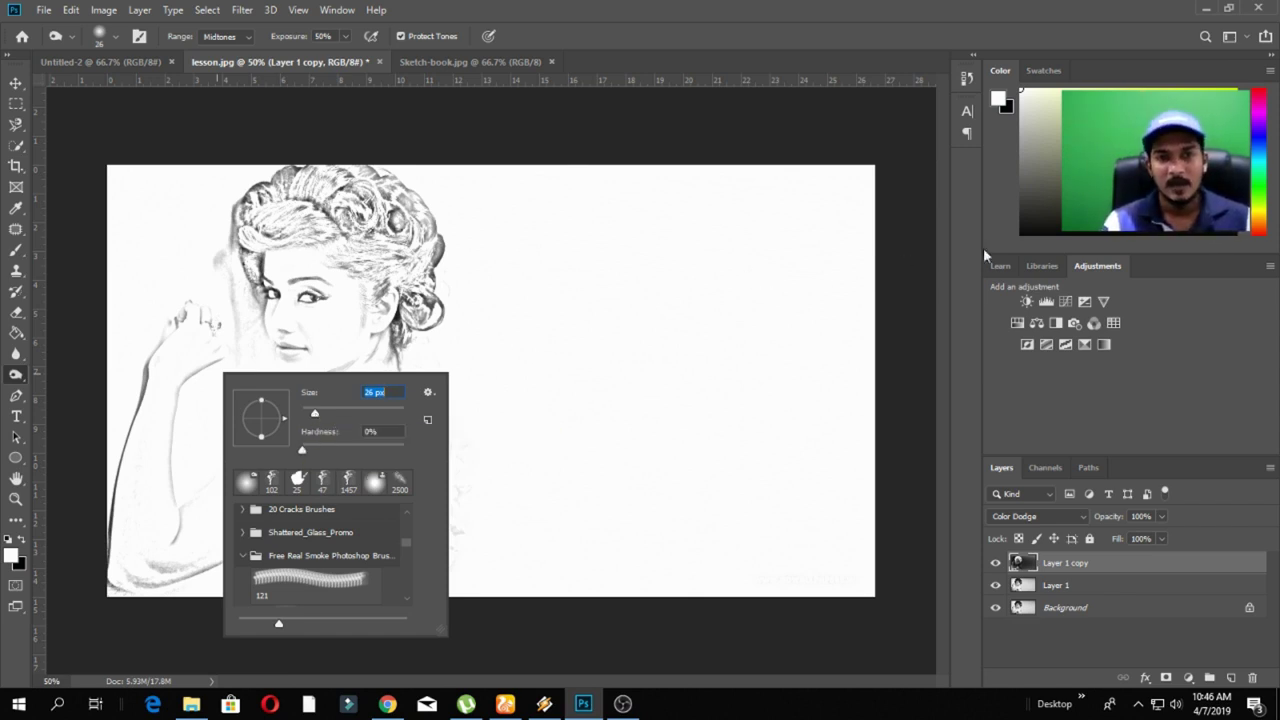
left_click(882, 318)
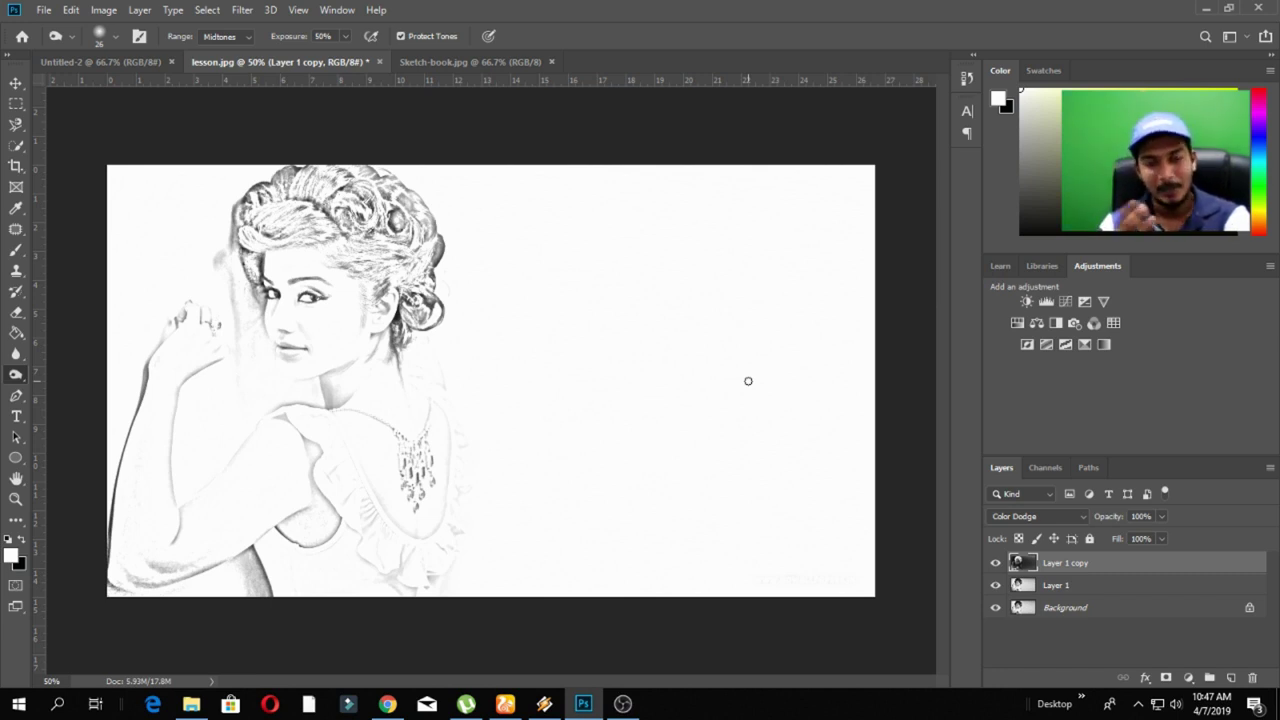
Copy the Sketch-book.jpg image into the lesson.jpg document as a new top layer with the Move tool
left_click(455, 61)
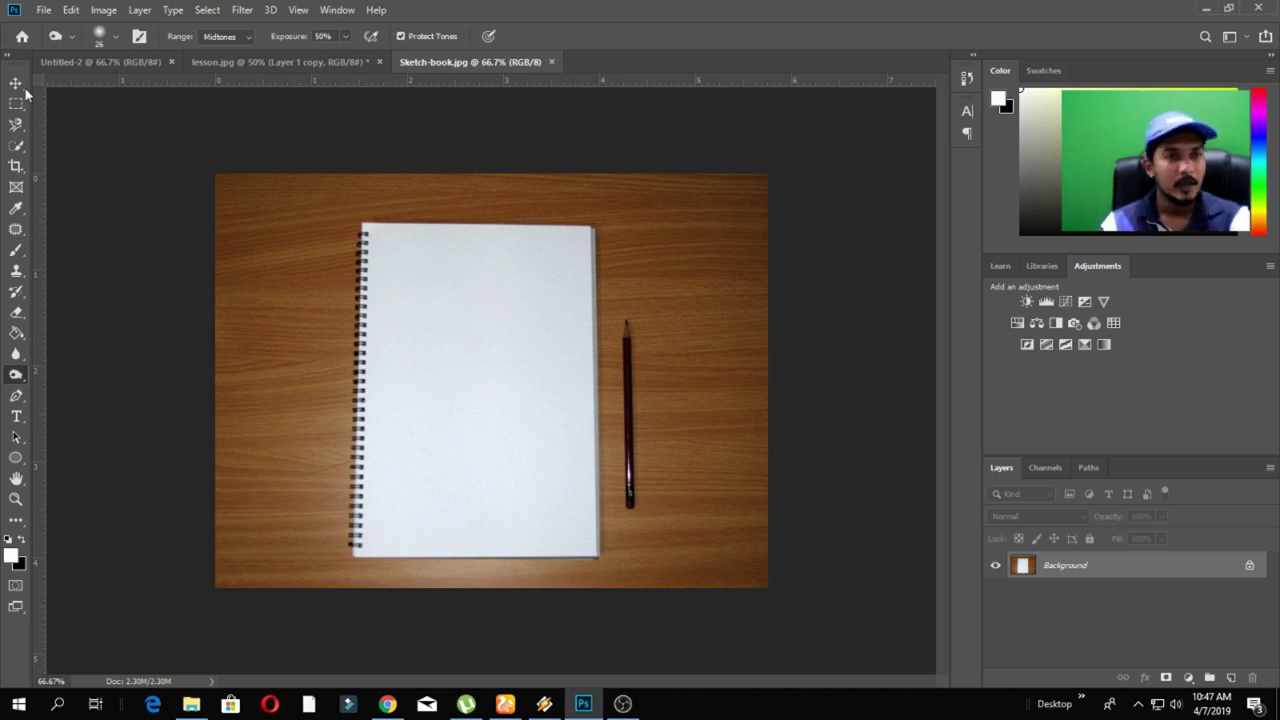
key("v")
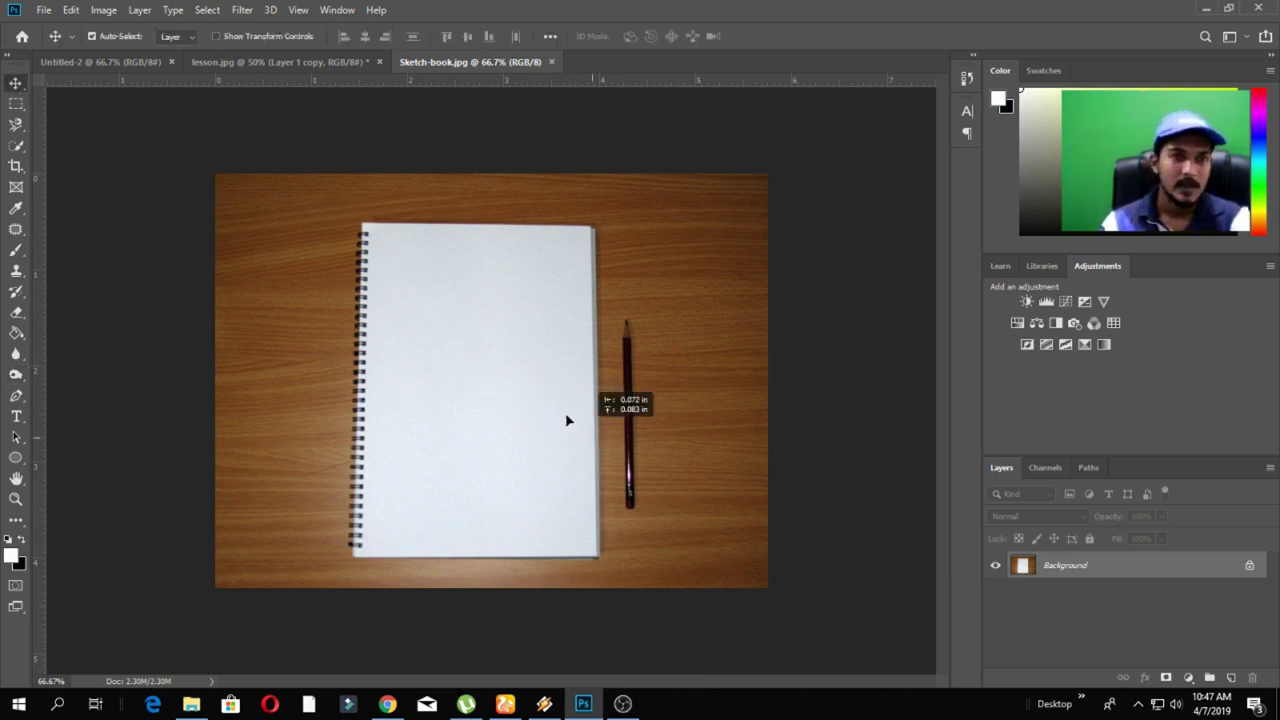
mouse_move(237, 67)
left_mouse_down()
mouse_move(360, 300)
mouse_move(369, 403)
left_mouse_up()
Scale the sketchbook layer to about 208% and position its blank page over the portrait, with the pencil near the canvas centre
key("ctrl")
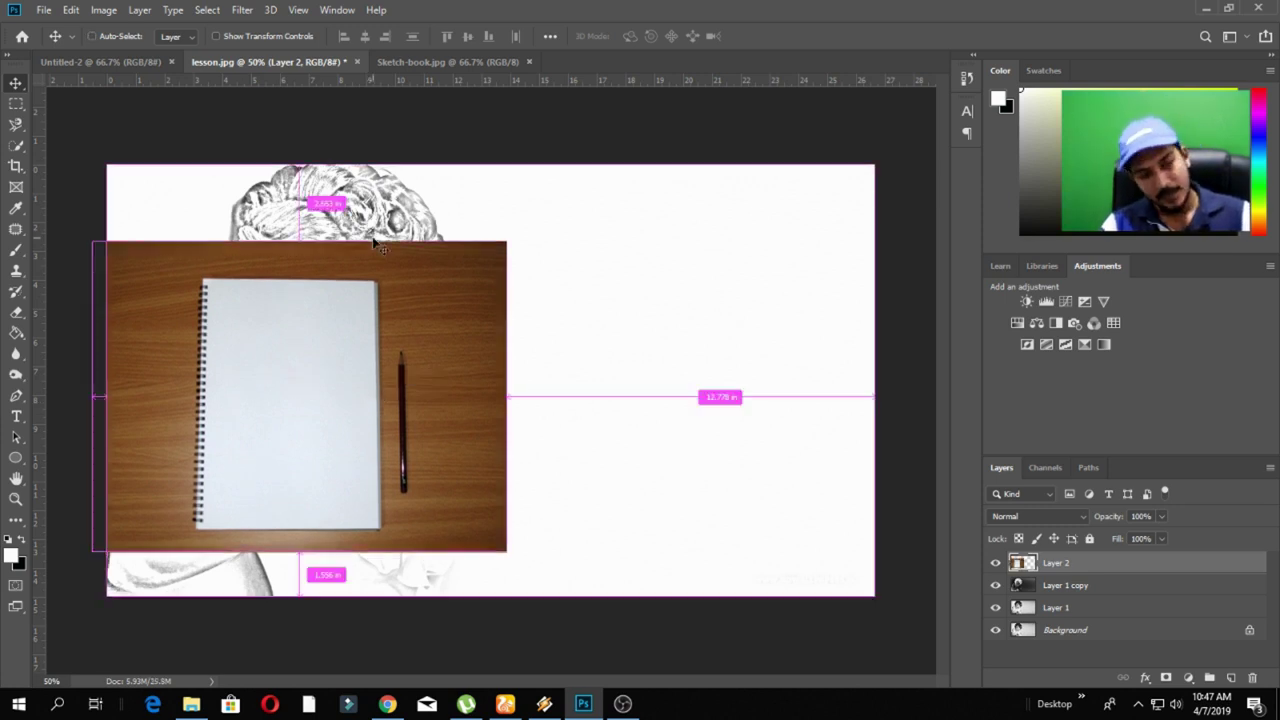
key("ctrl+t")
left_click_drag(506, 241, 814, 94)
left_click_drag(814, 545, 930, 715)
left_click_drag(777, 428, 461, 418)
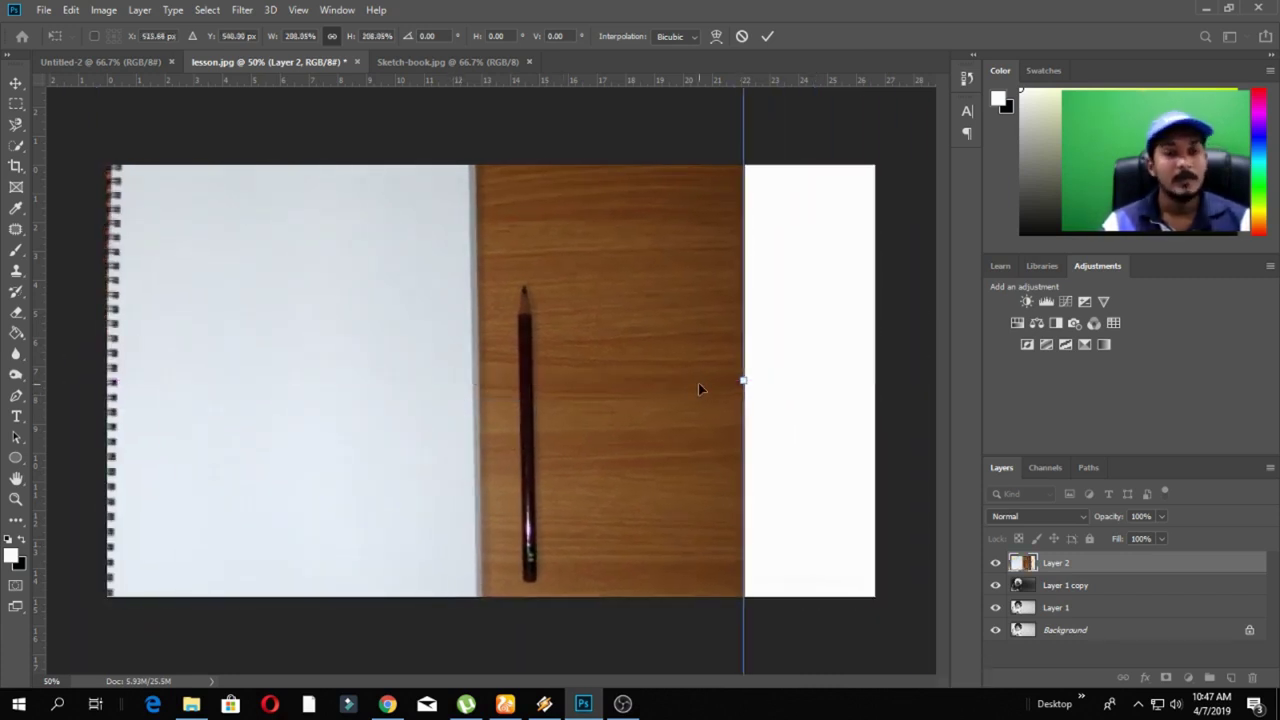
left_click_drag(637, 413, 606, 427)
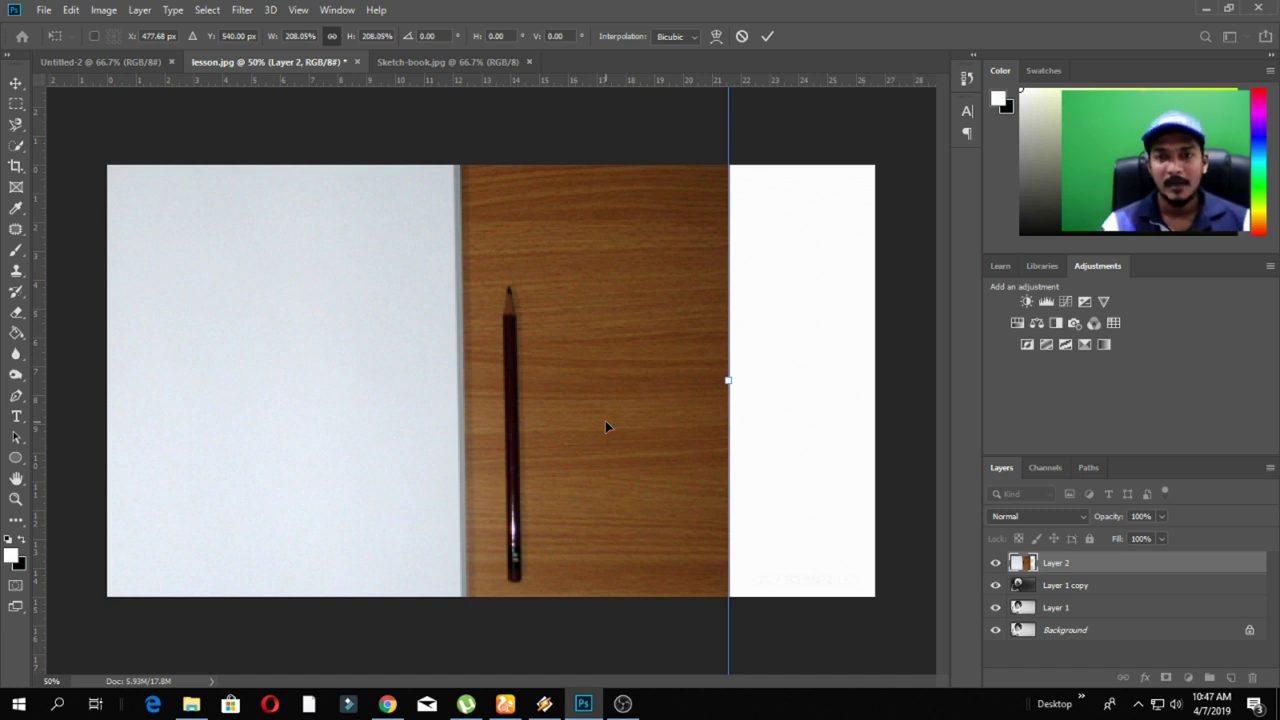
key("Return")
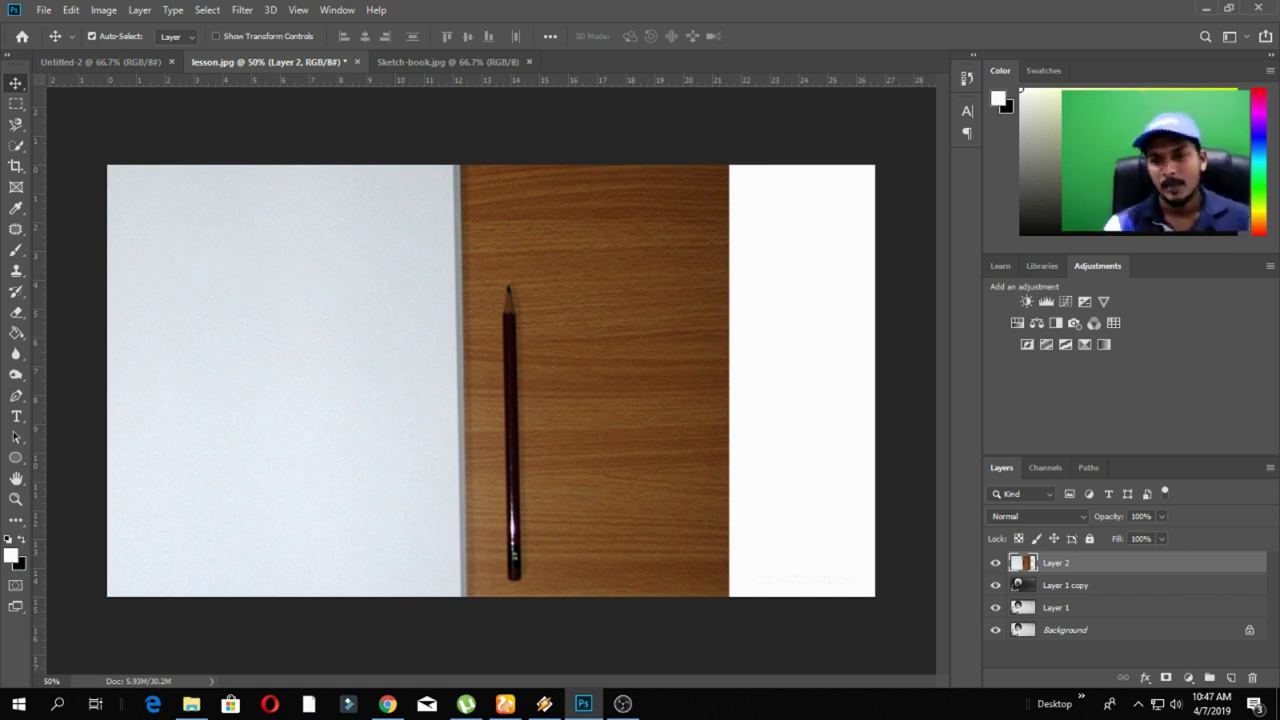
Try blending the sketchbook layer with the portrait by lowering its opacity to 46% and 26%
left_click(1161, 516)
left_click_drag(1166, 538, 1124, 539)
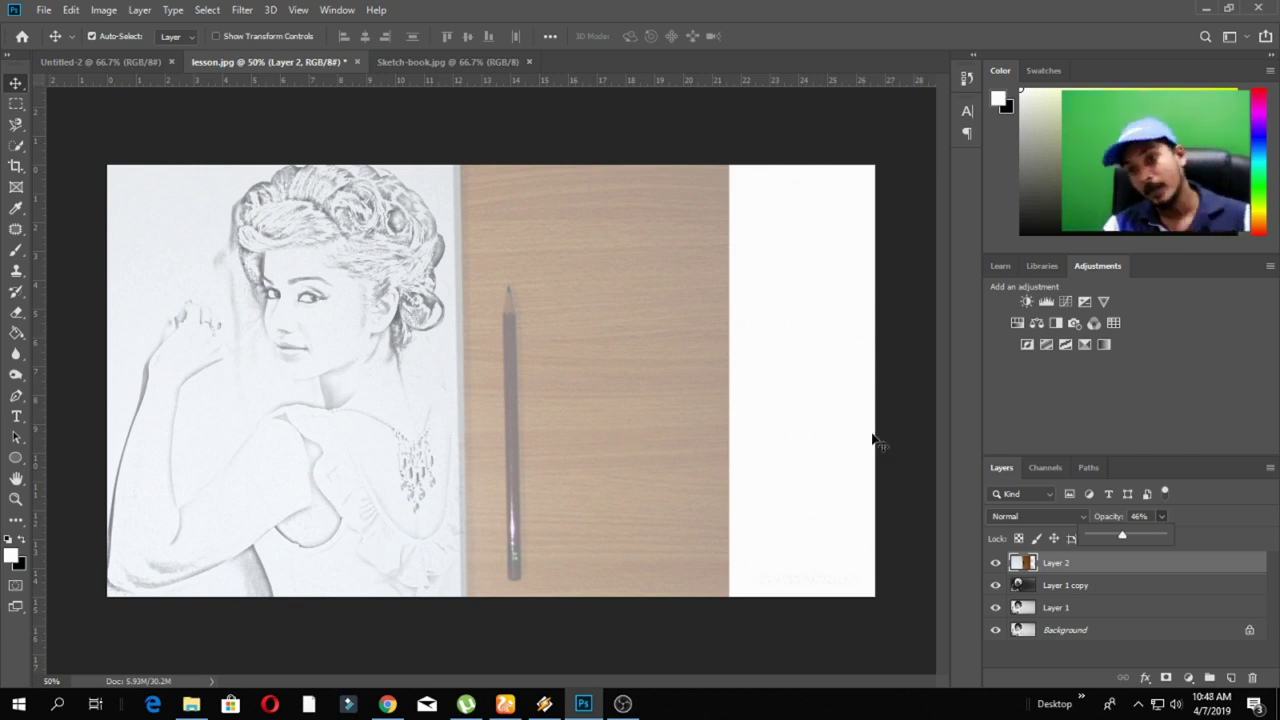
left_click(1184, 517)
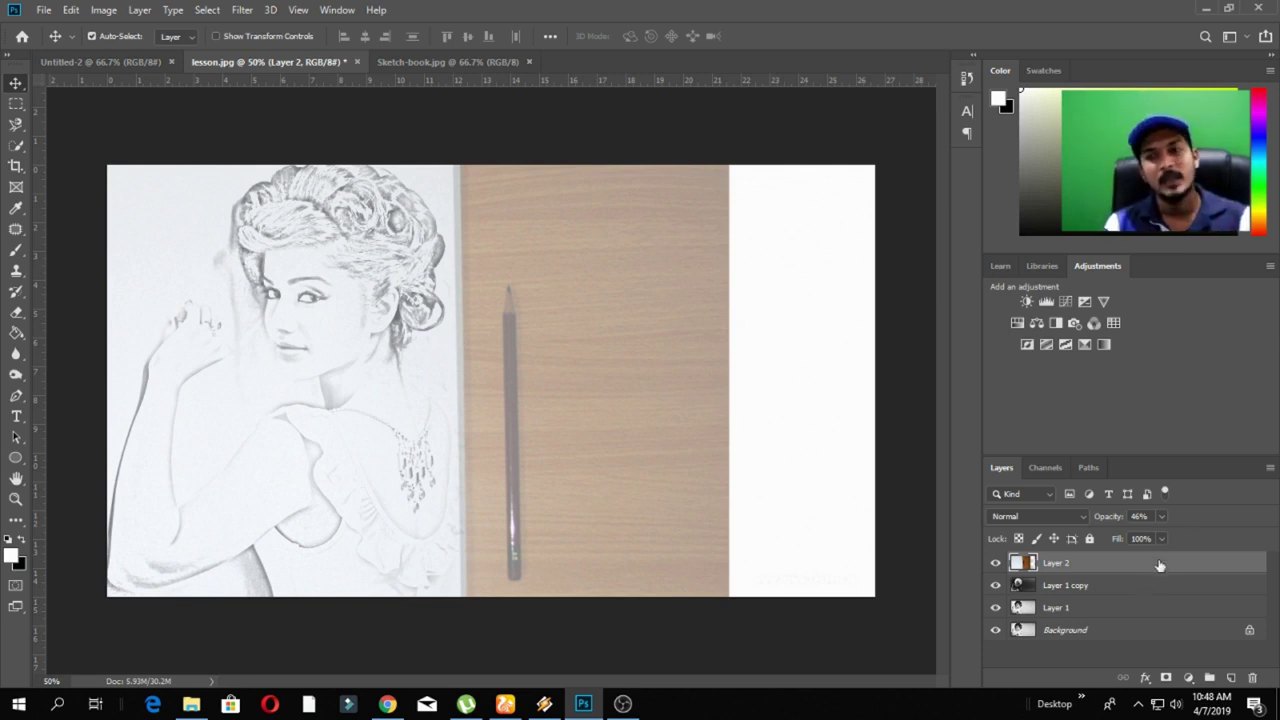
left_click_drag(1161, 537, 1149, 540)
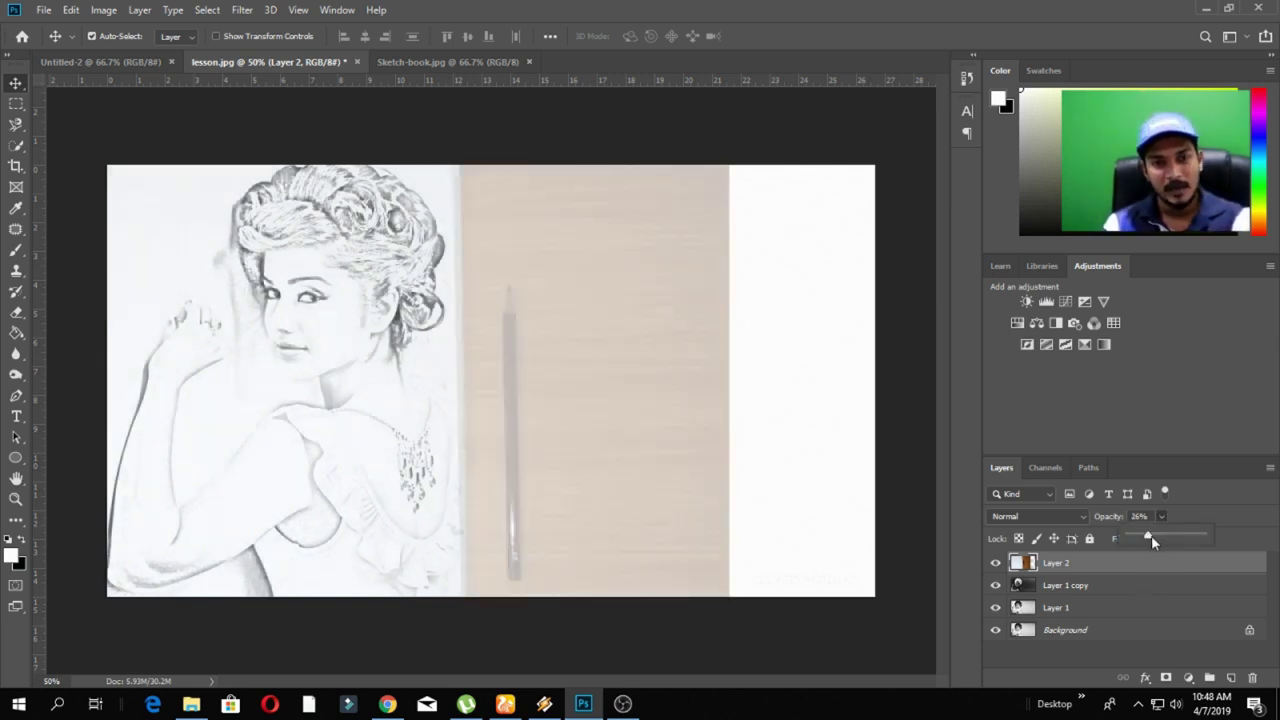
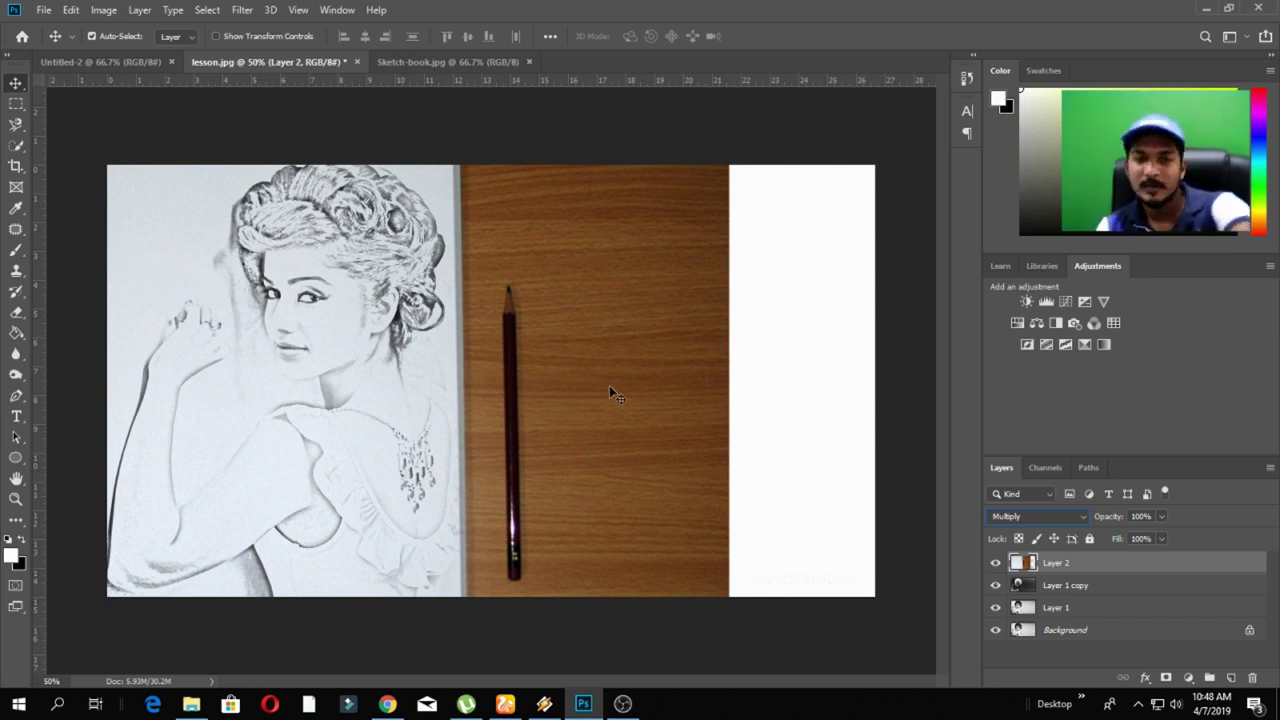
Switch the sketchbook layer's blend mode to Normal and try 75% opacity before restoring it to 100%
left_click(1083, 517)
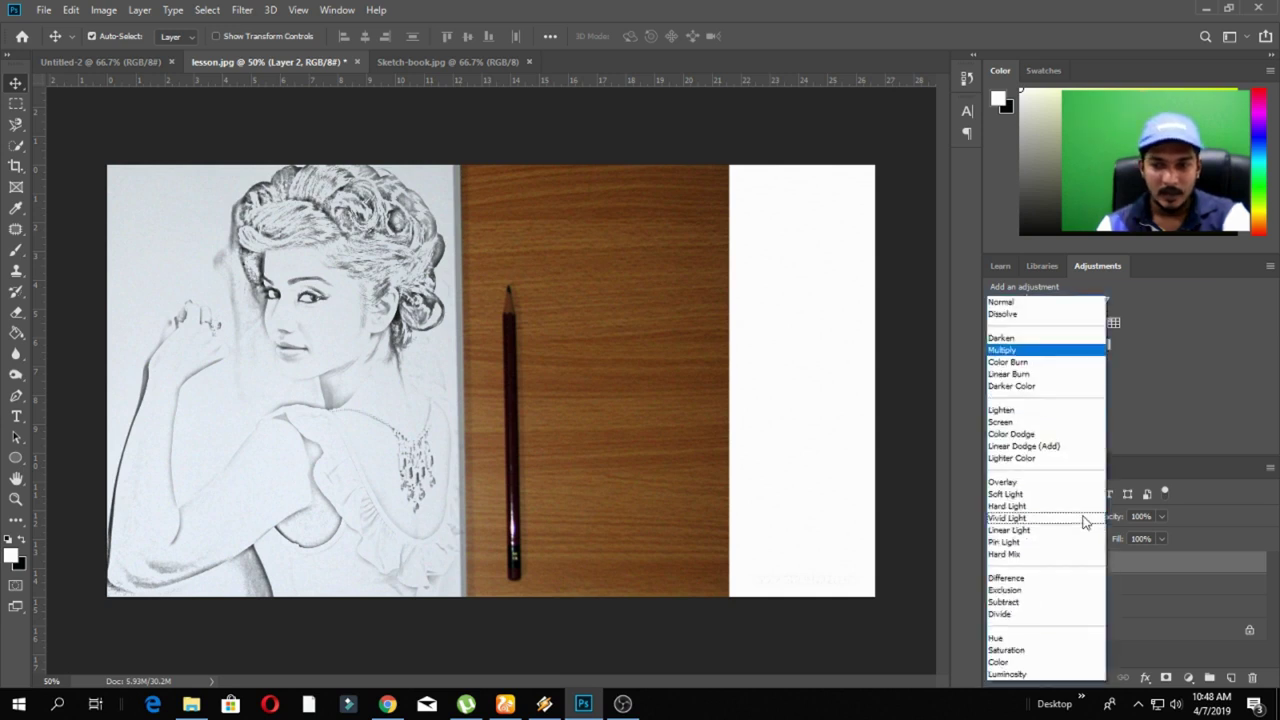
left_click(1084, 302)
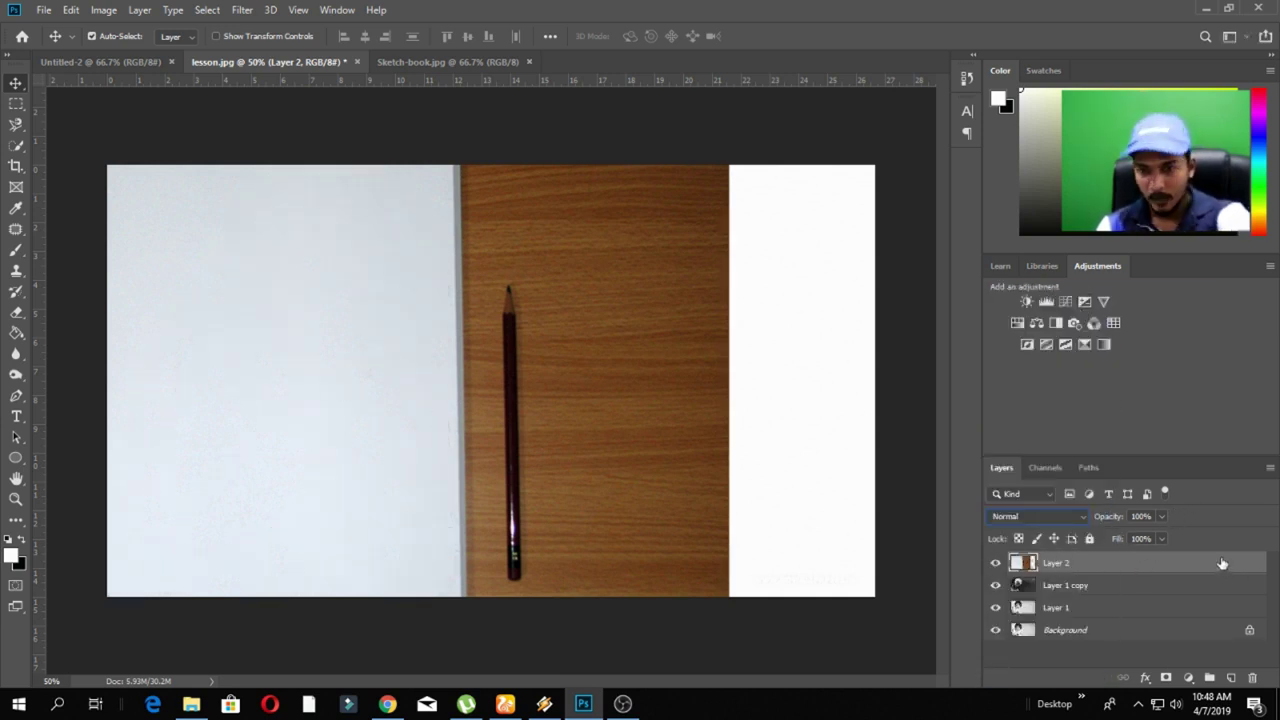
left_click(1162, 516)
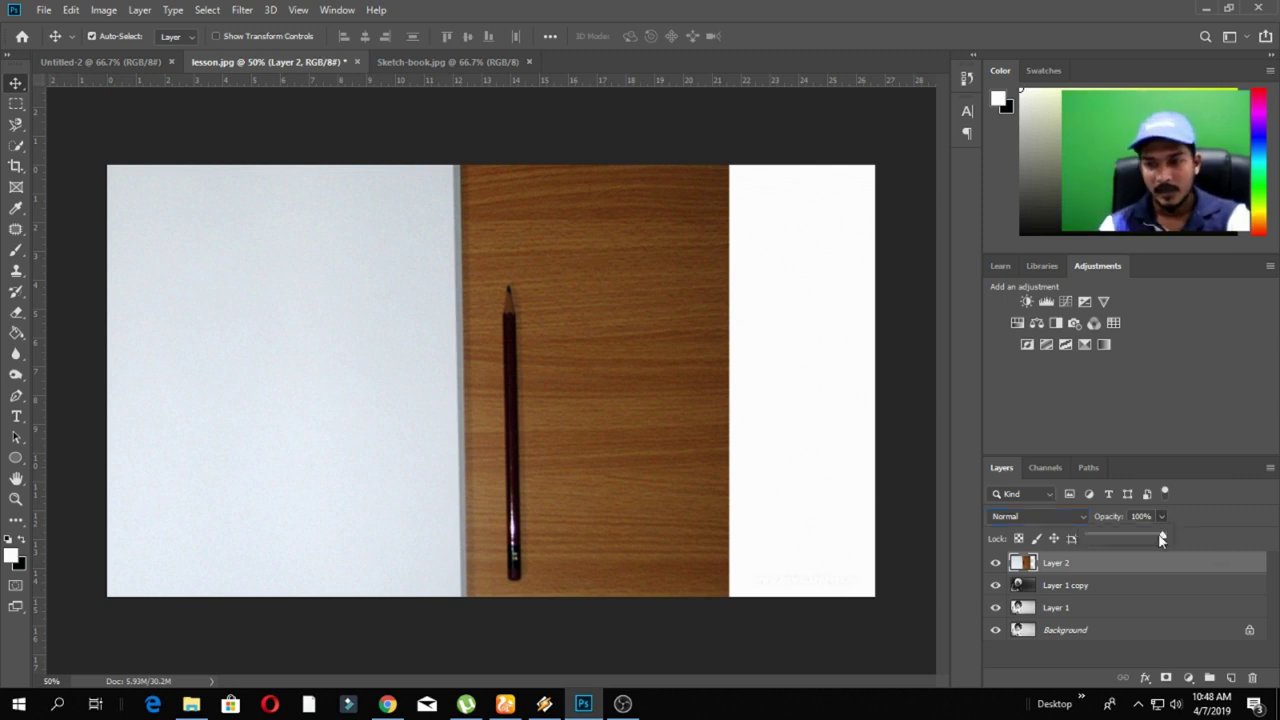
left_click_drag(1164, 537, 1149, 530)
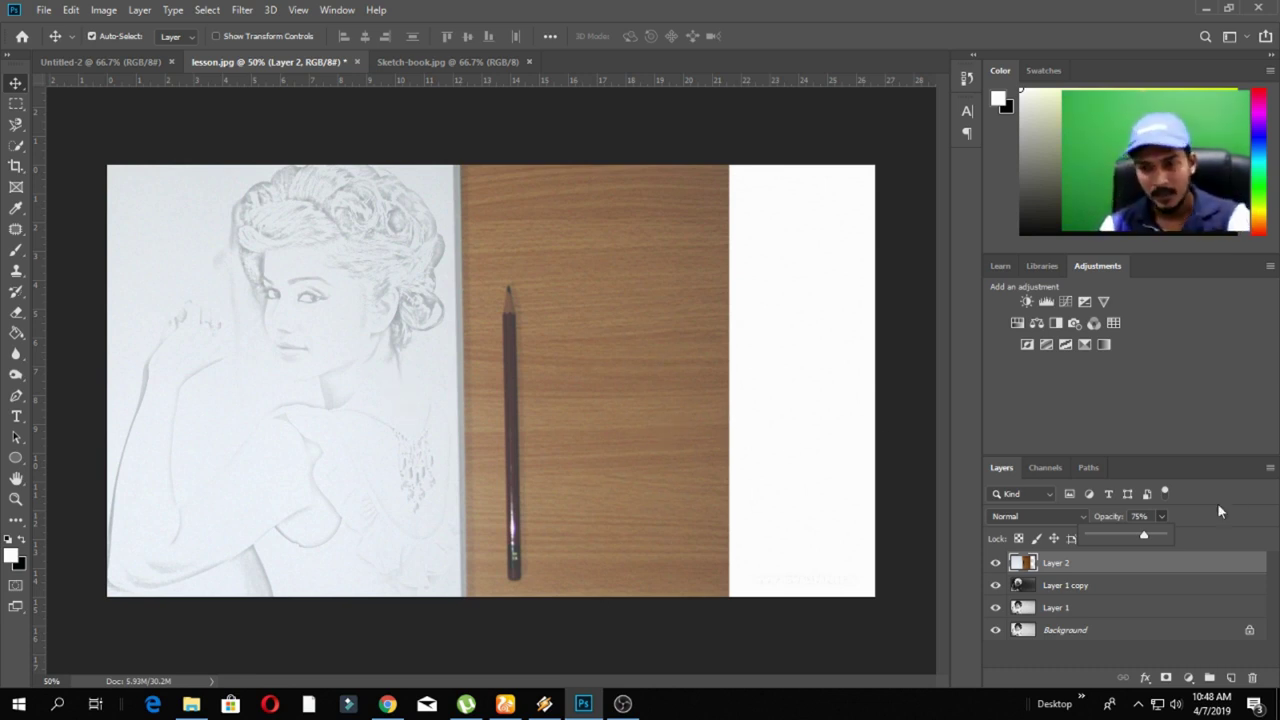
left_click_drag(1145, 536, 1162, 536)
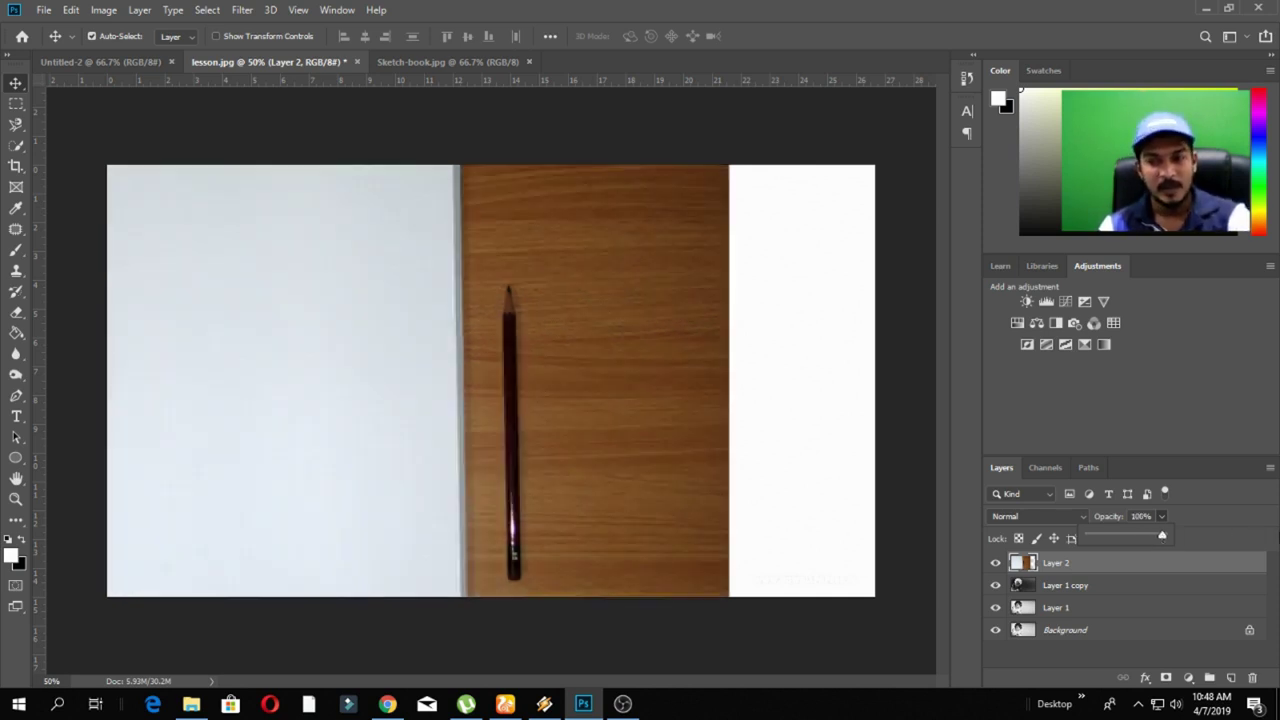
left_click(1216, 518)
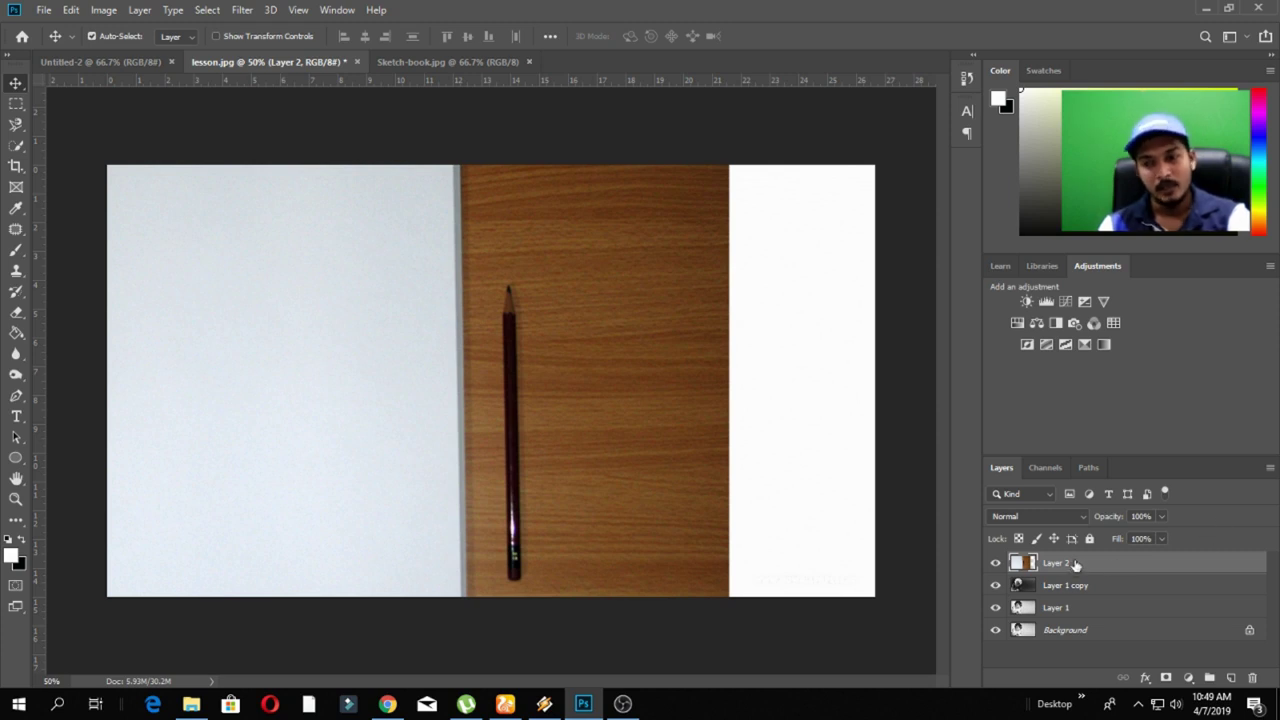
Set the sketchbook layer's blend mode to Multiply
left_click(1077, 516)
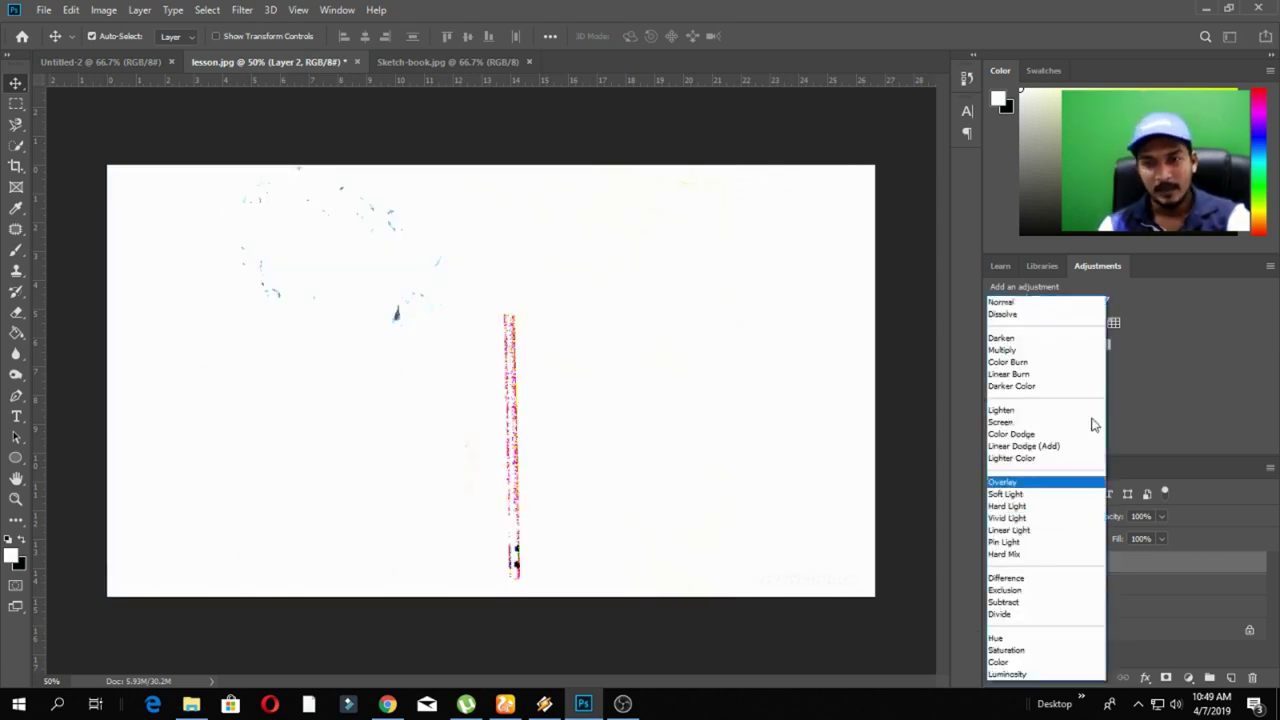
left_click(1055, 350)
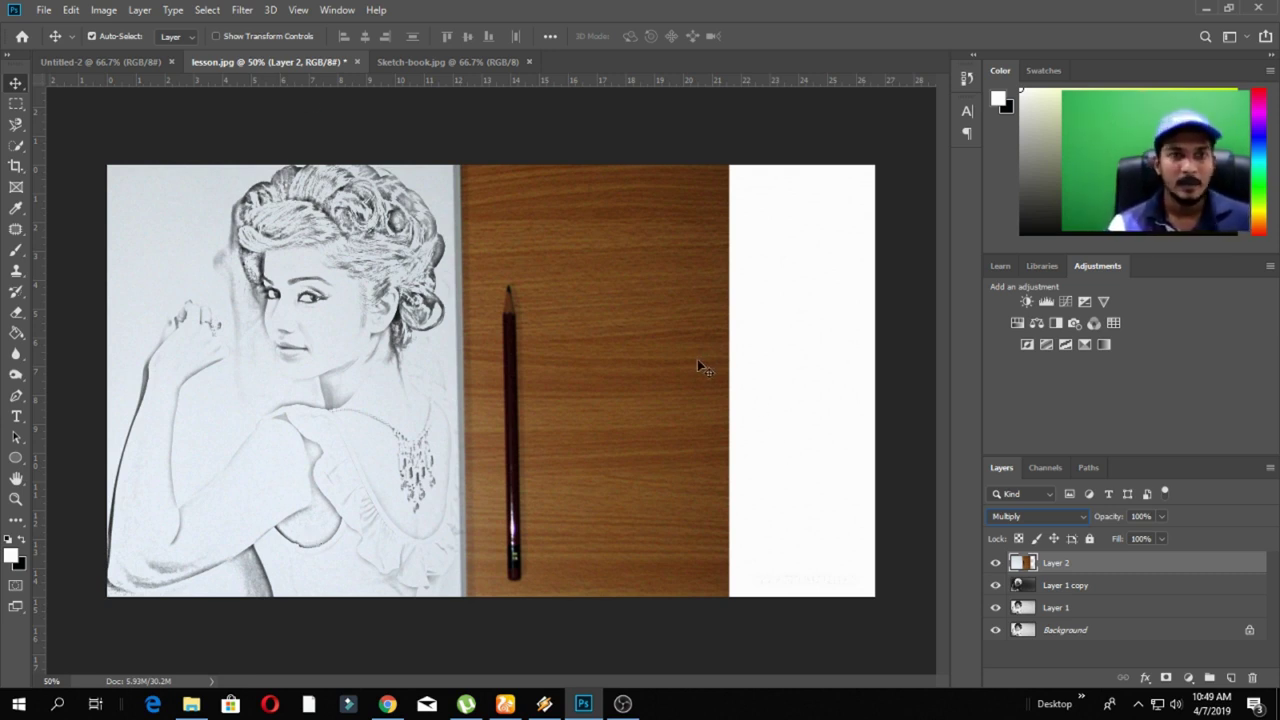
Add a text layer over the portrait reading "Art by" with the artist's full name on the second line
left_click(18, 416)
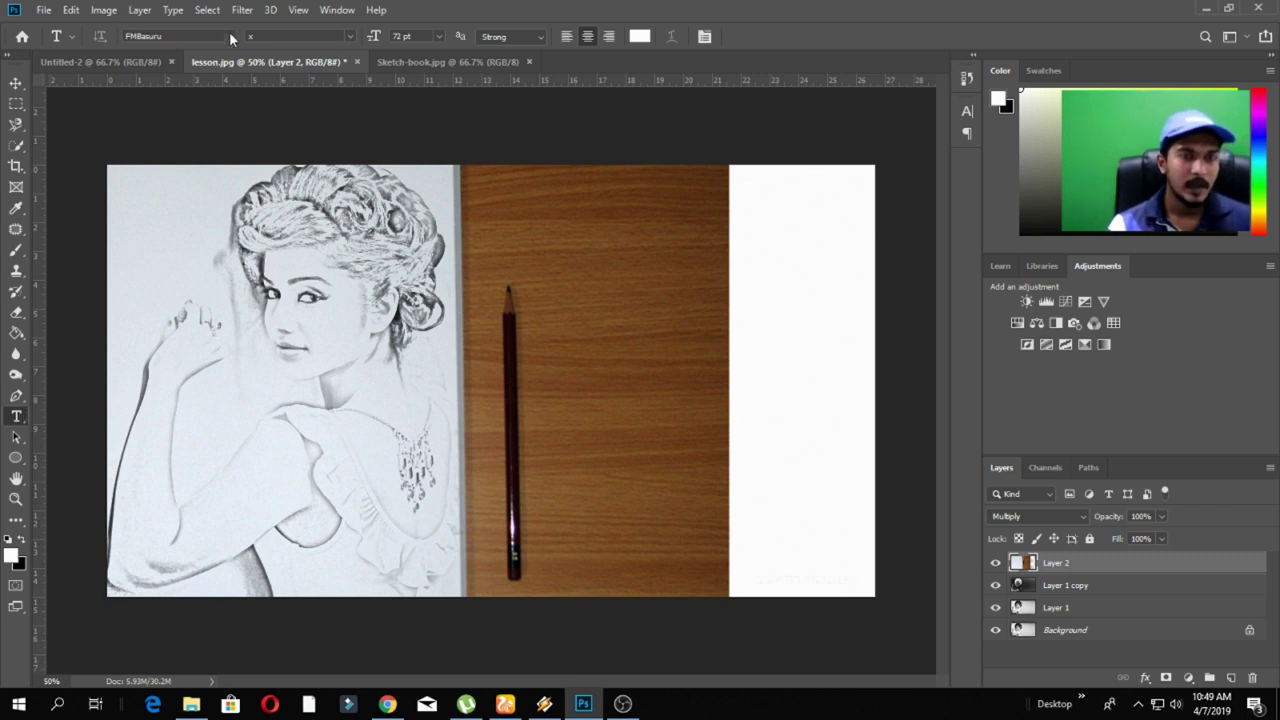
left_click(390, 426)
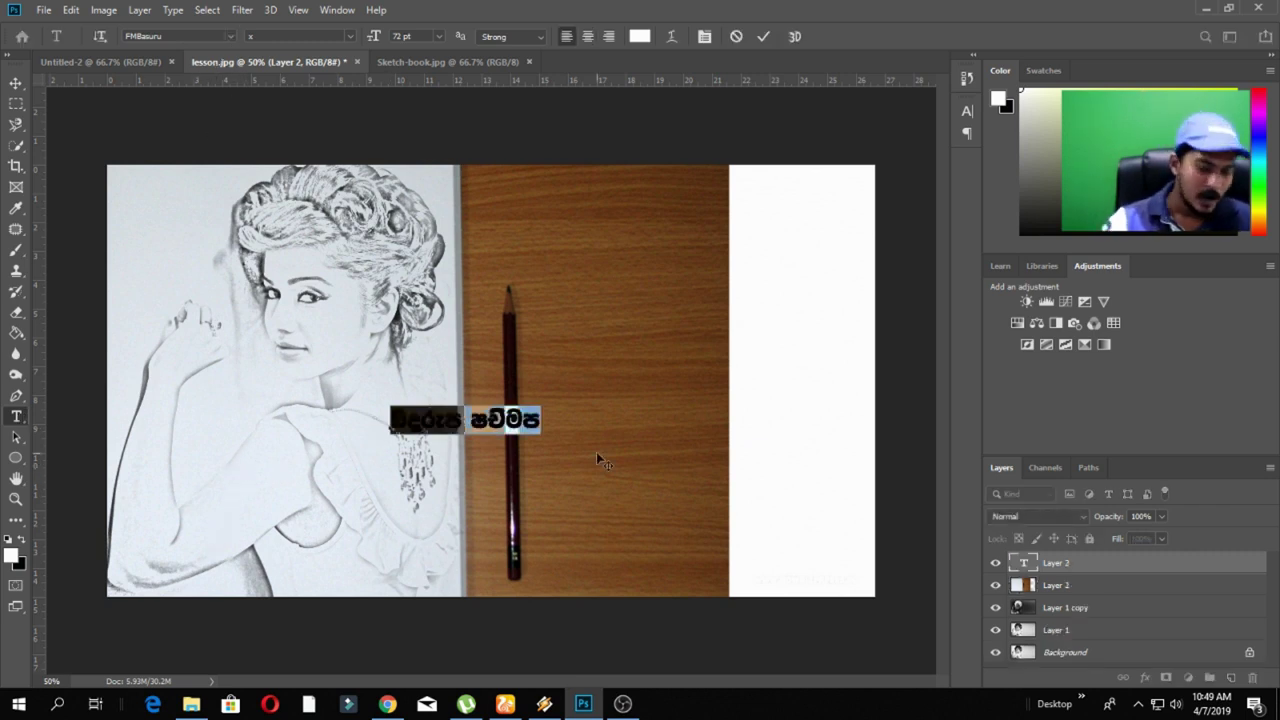
key("BackSpace")
type("Yd")
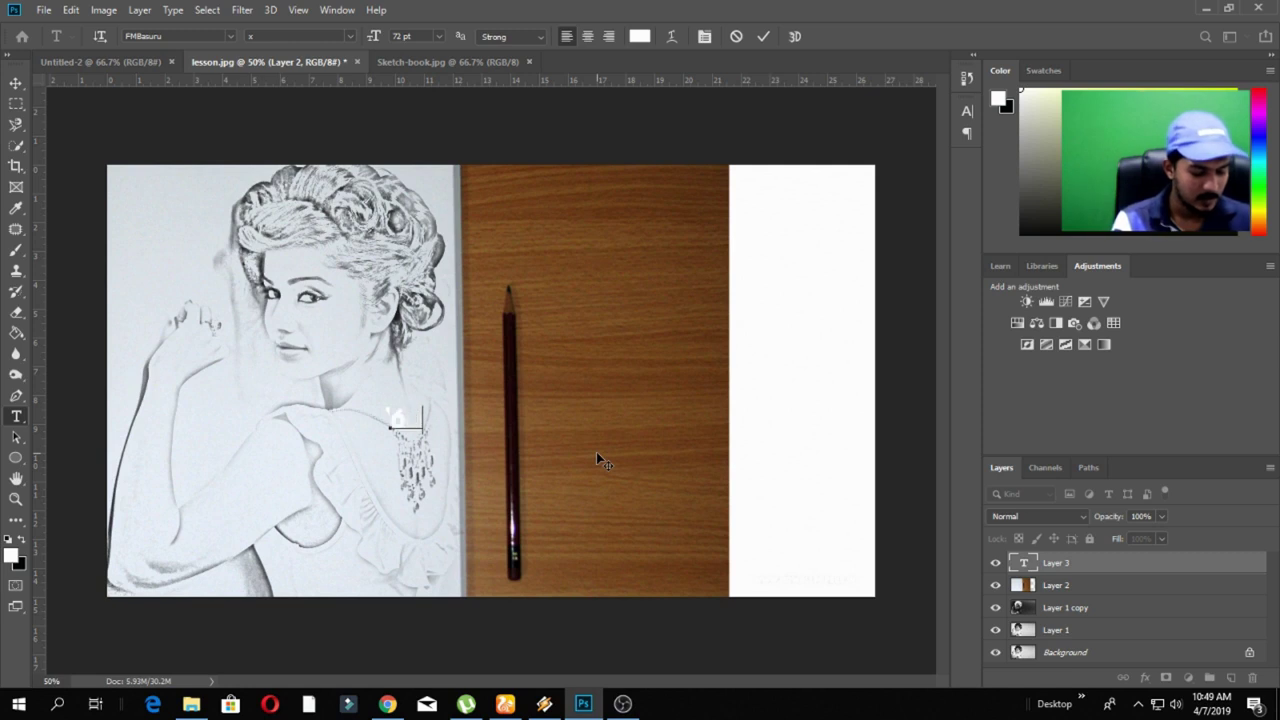
type(" bk")
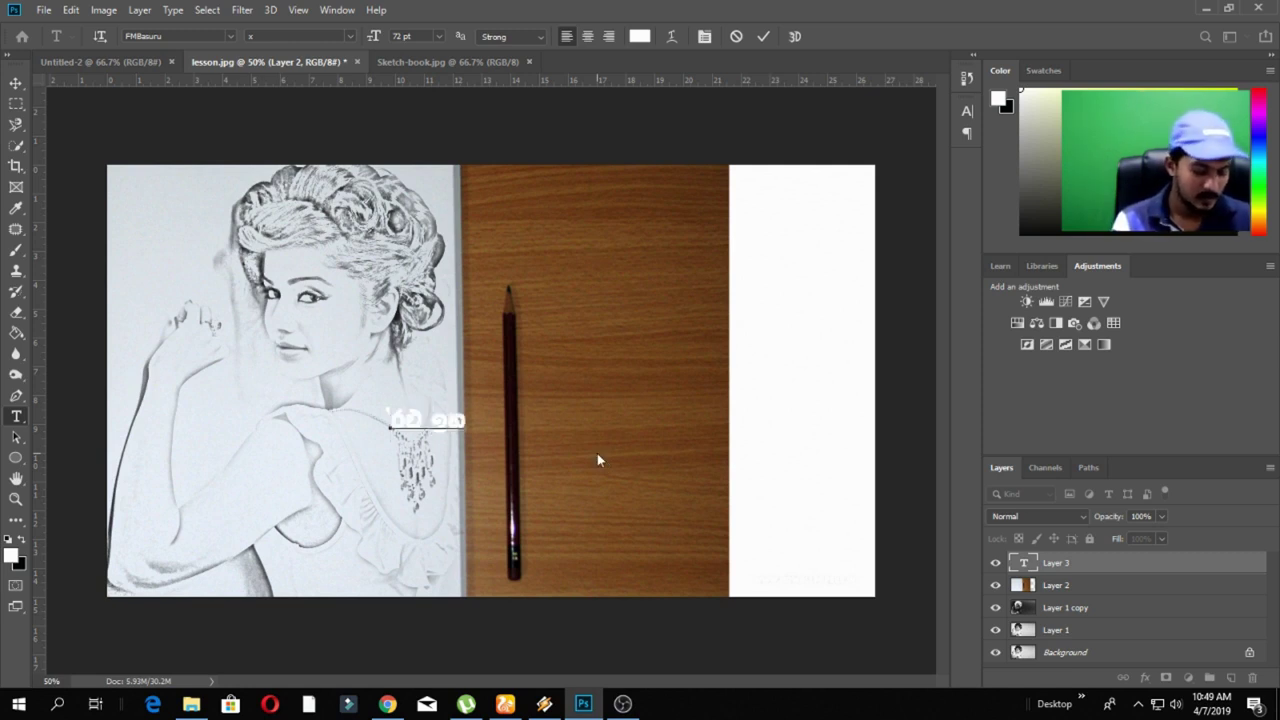
type("uq")
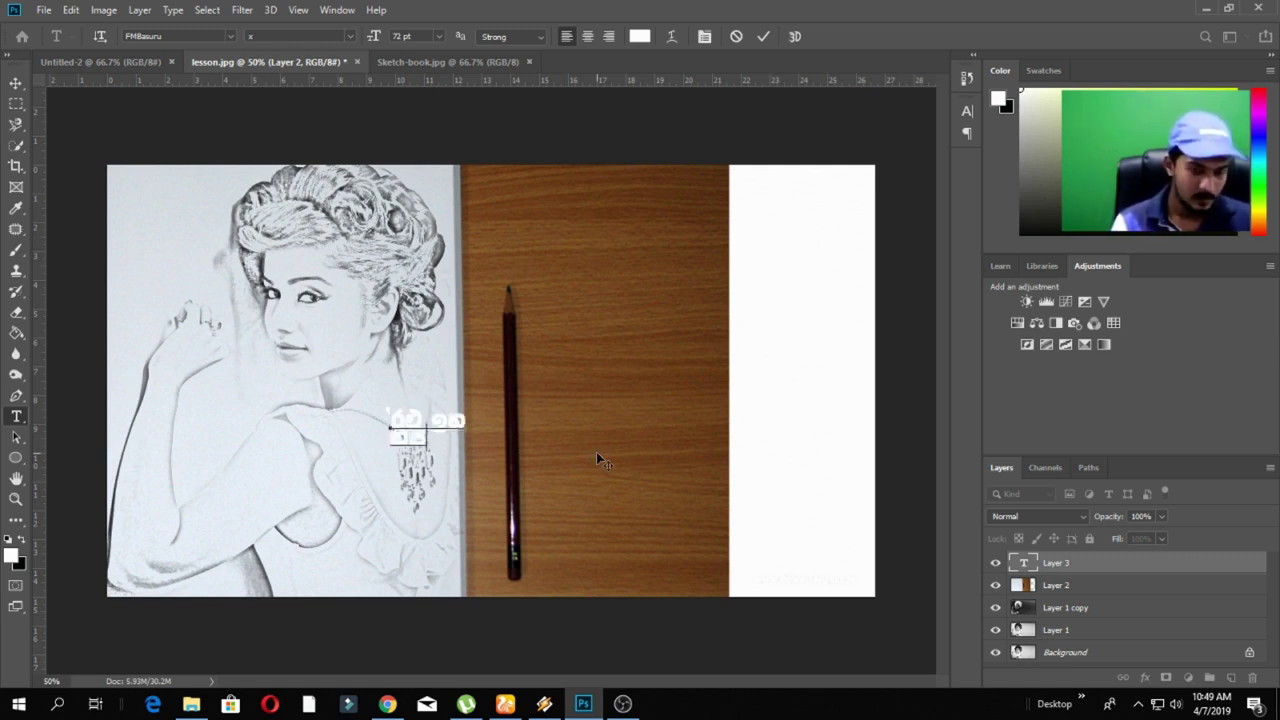
type("ia rlsoao")
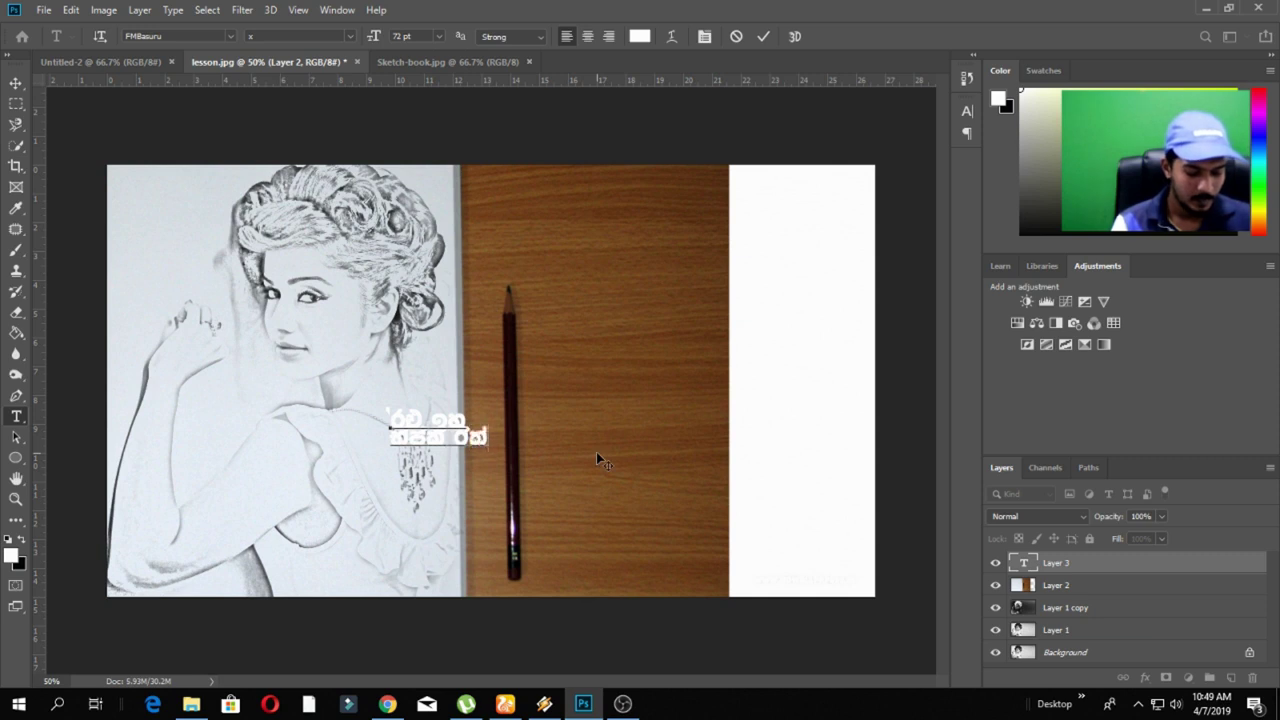
type("ri;a")
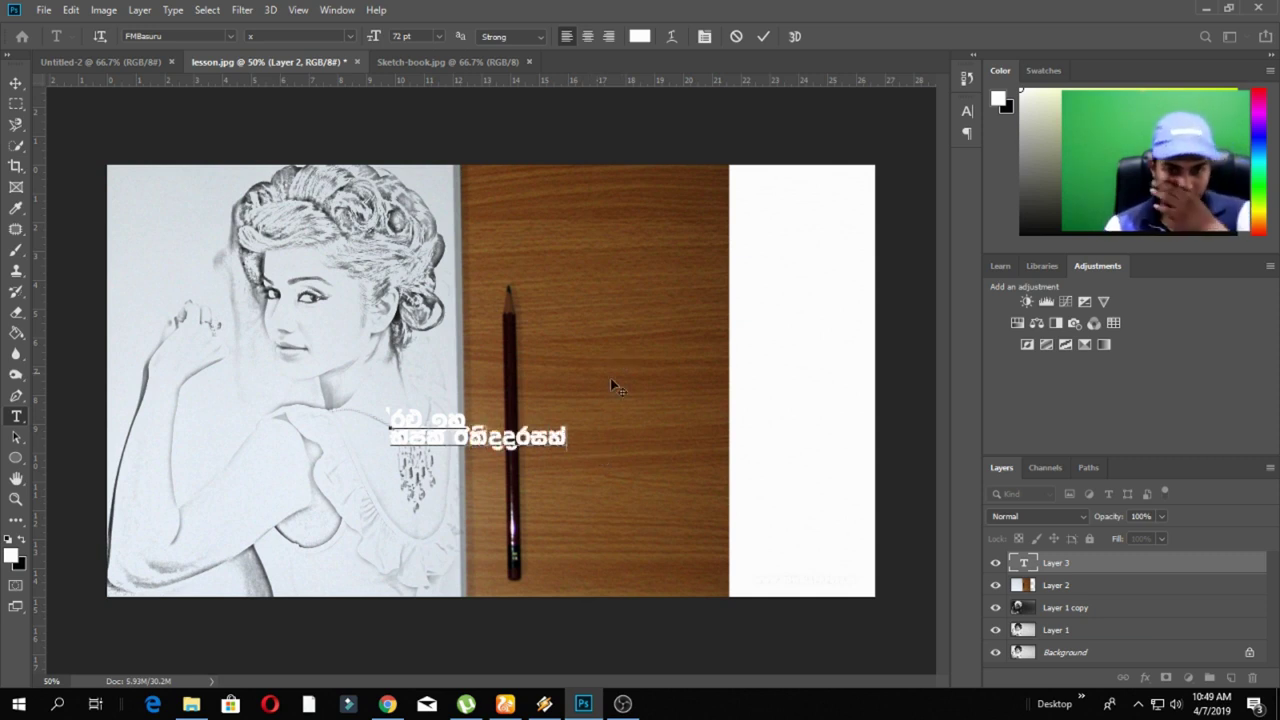
Set the whole credit text in Brush Script MT and move it to the sketchbook page's upper-left area
key("ctrl+a")
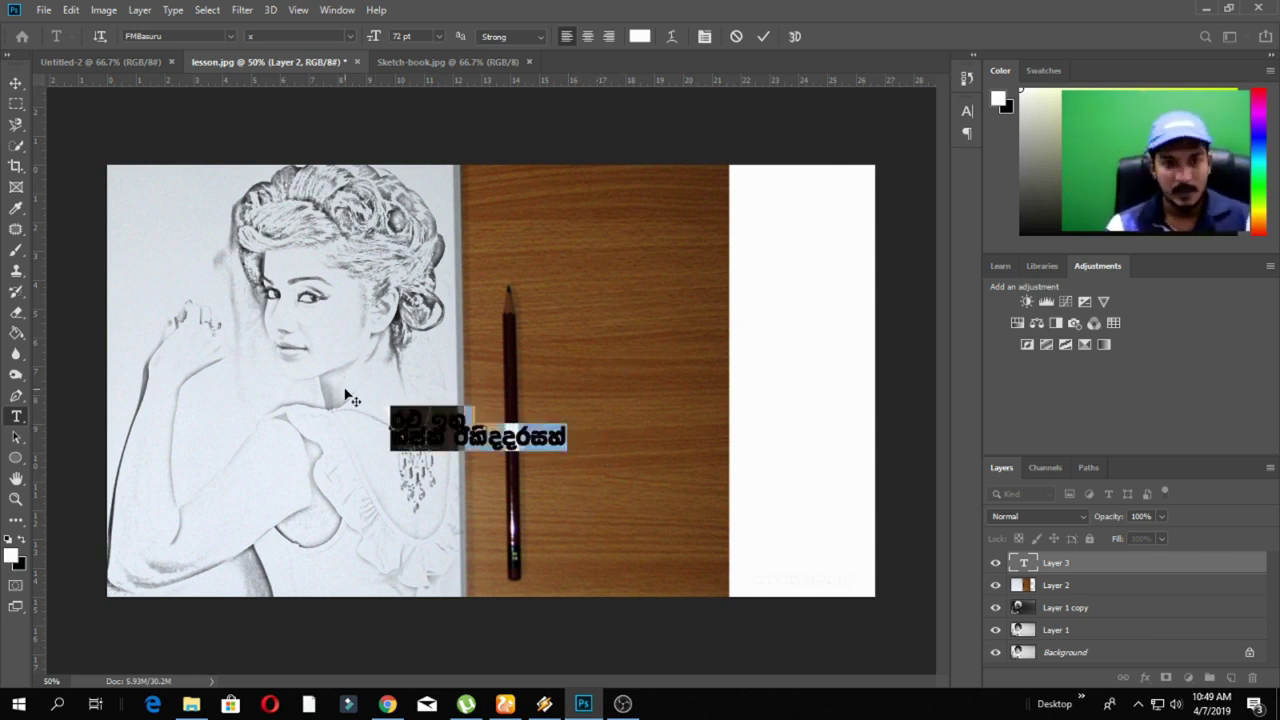
left_click(184, 37)
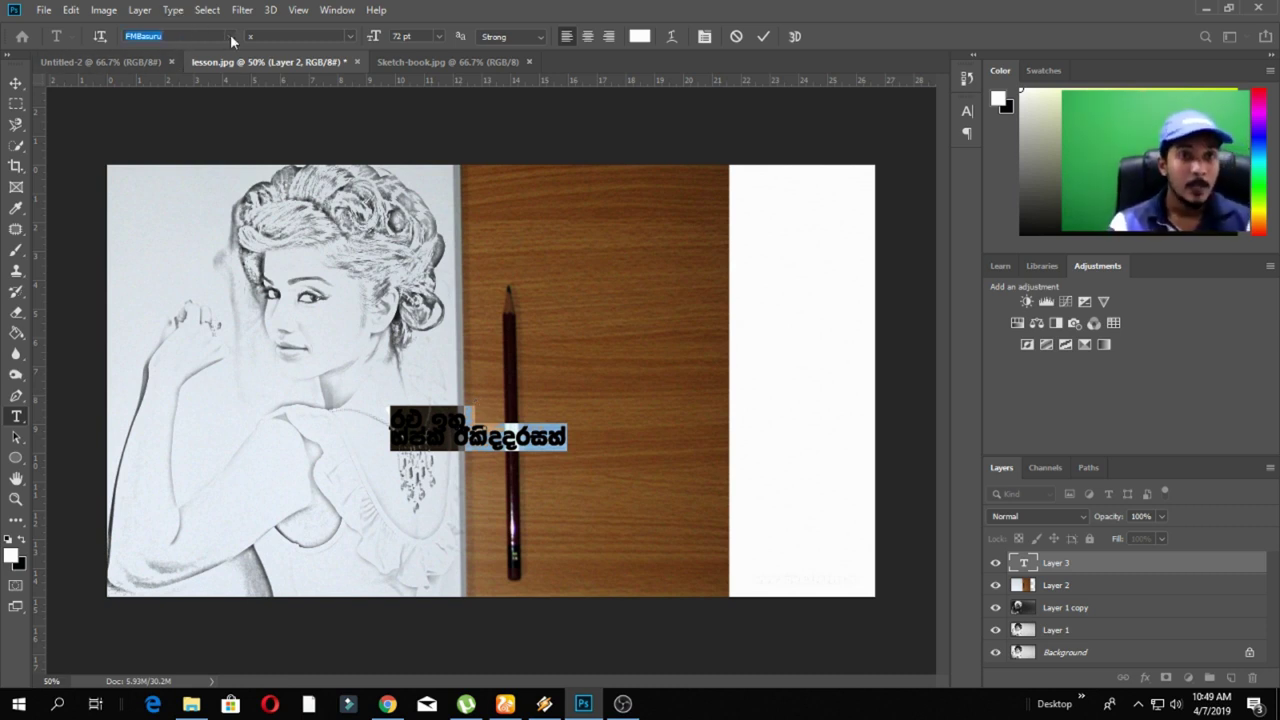
left_click(230, 36)
scroll(287, 545, "down", 8)
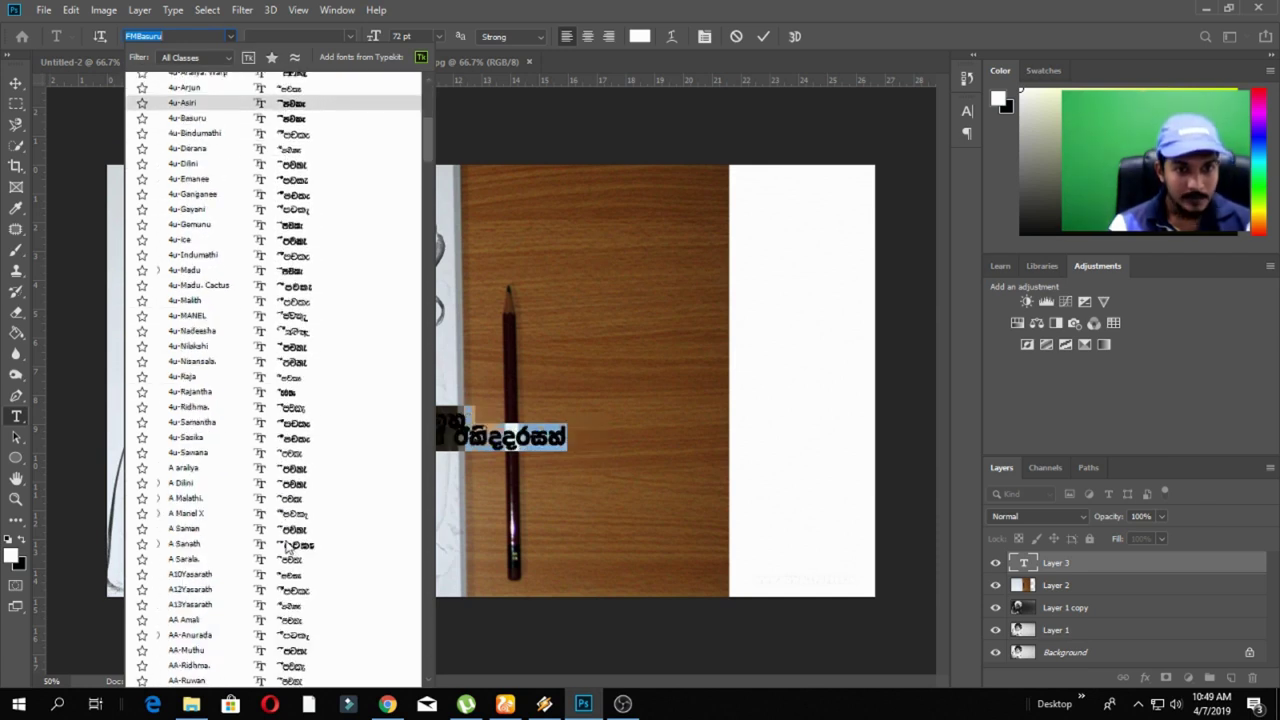
scroll(287, 545, "down", 5)
scroll(316, 518, "down", 1)
scroll(316, 518, "down", 8)
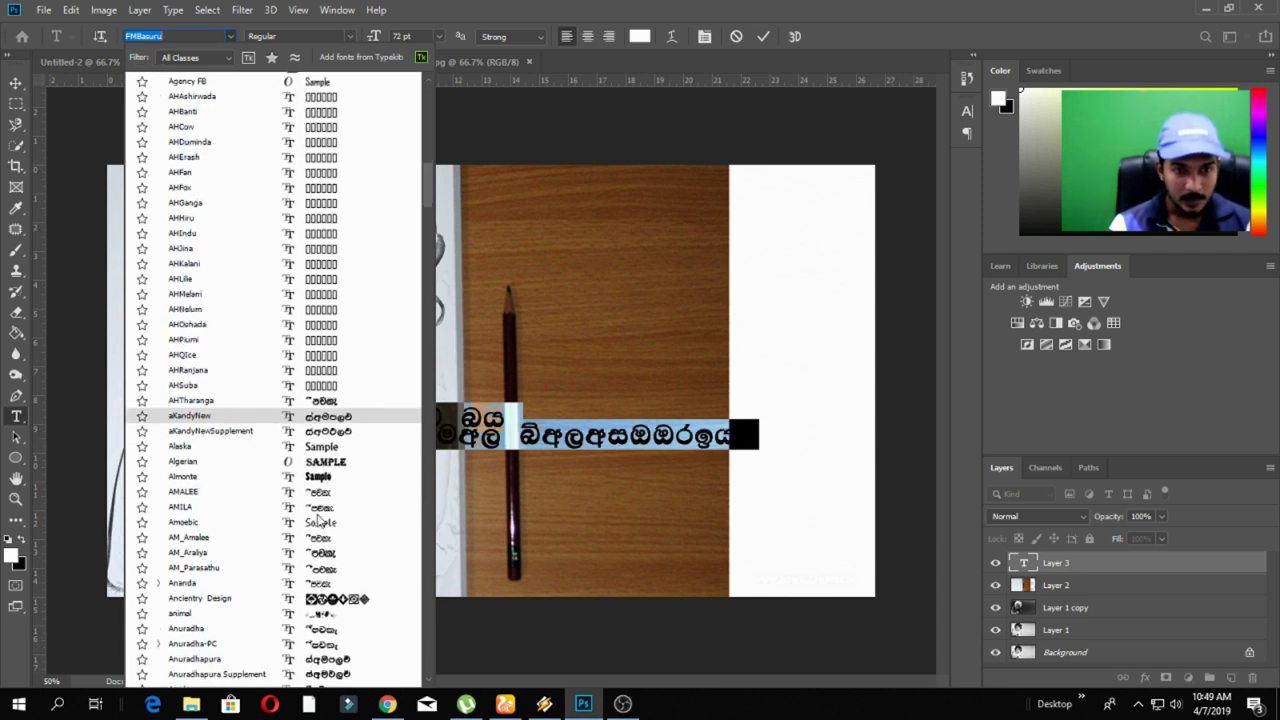
scroll(316, 518, "down", 3)
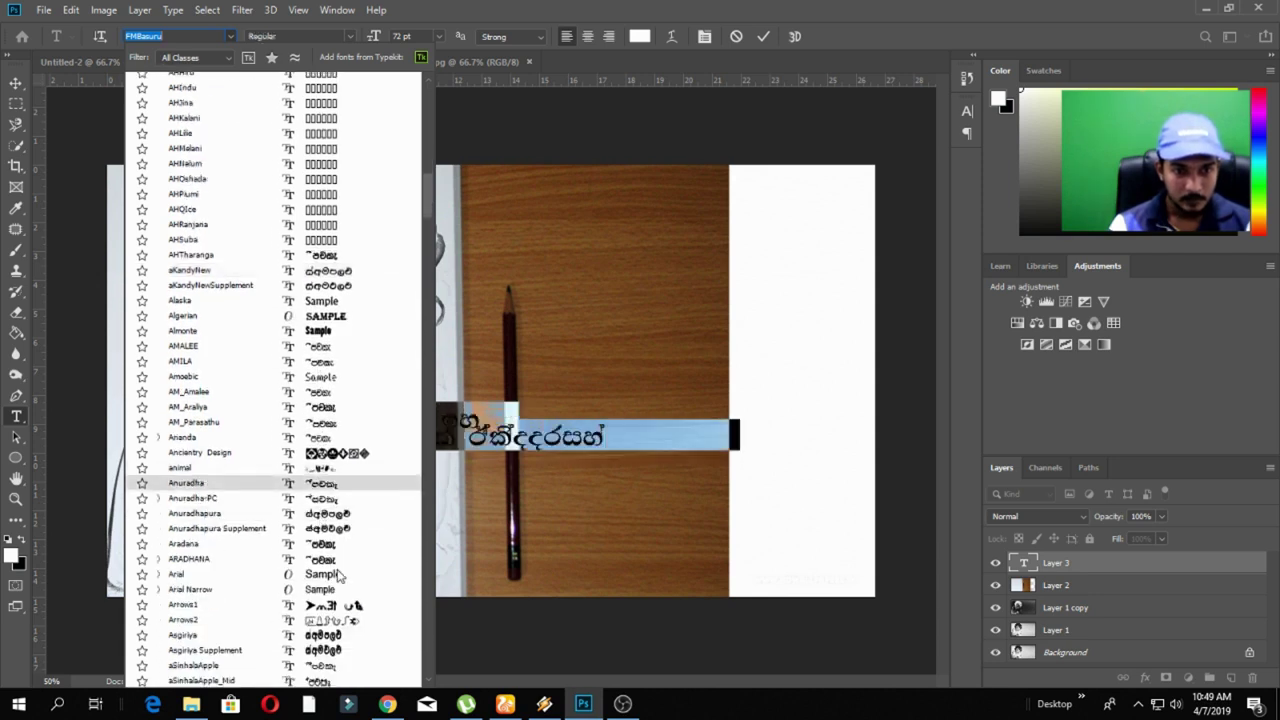
scroll(338, 565, "down", 5)
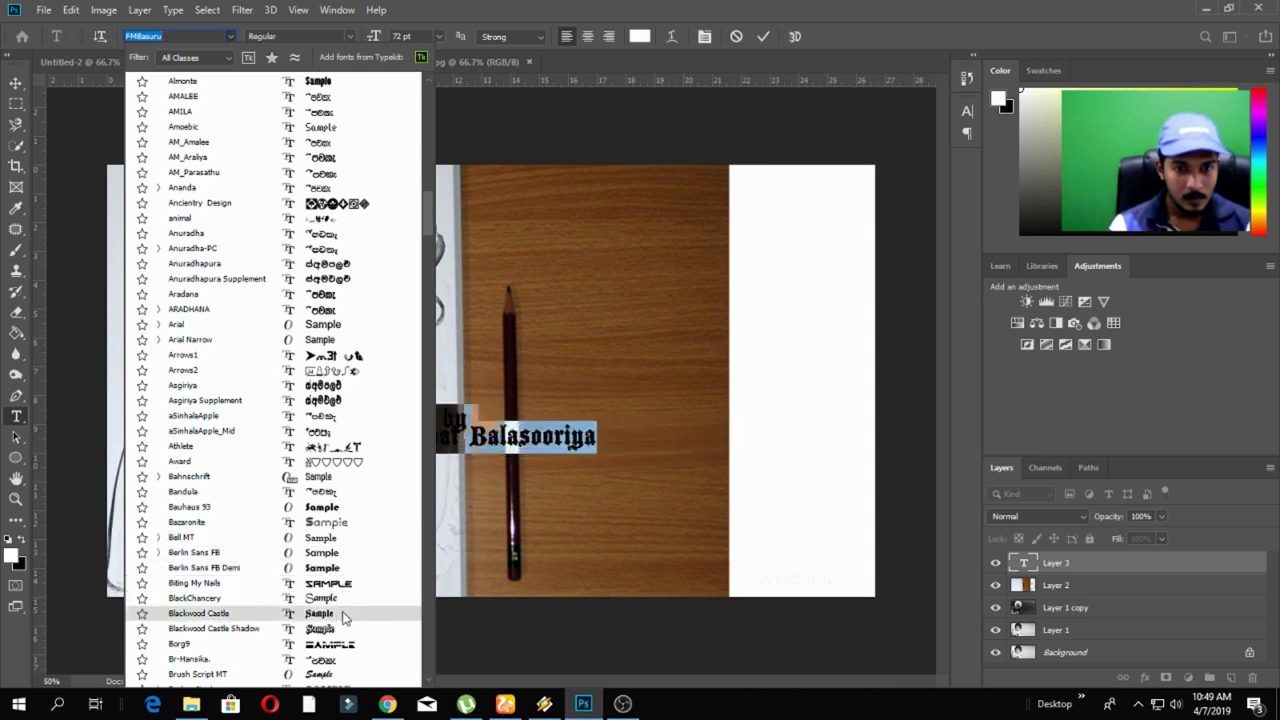
scroll(343, 617, "down", 2)
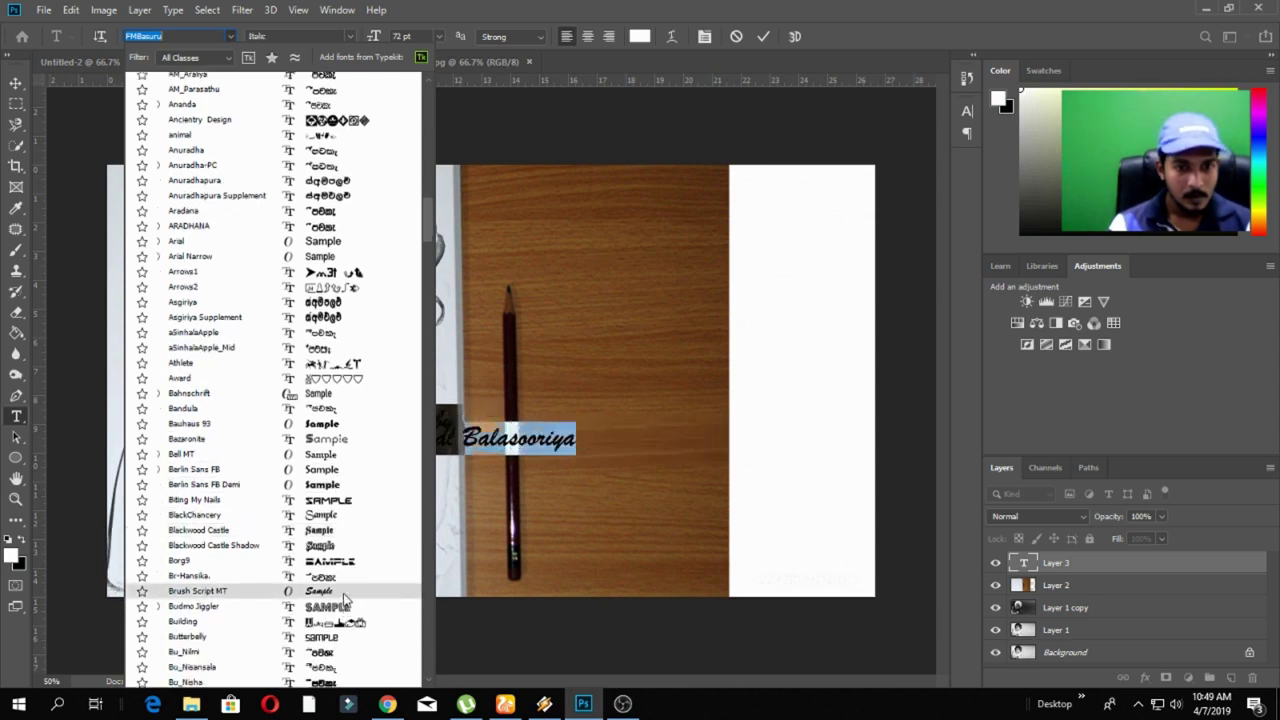
left_click(343, 600)
left_click(16, 83)
left_click_drag(455, 440, 132, 197)
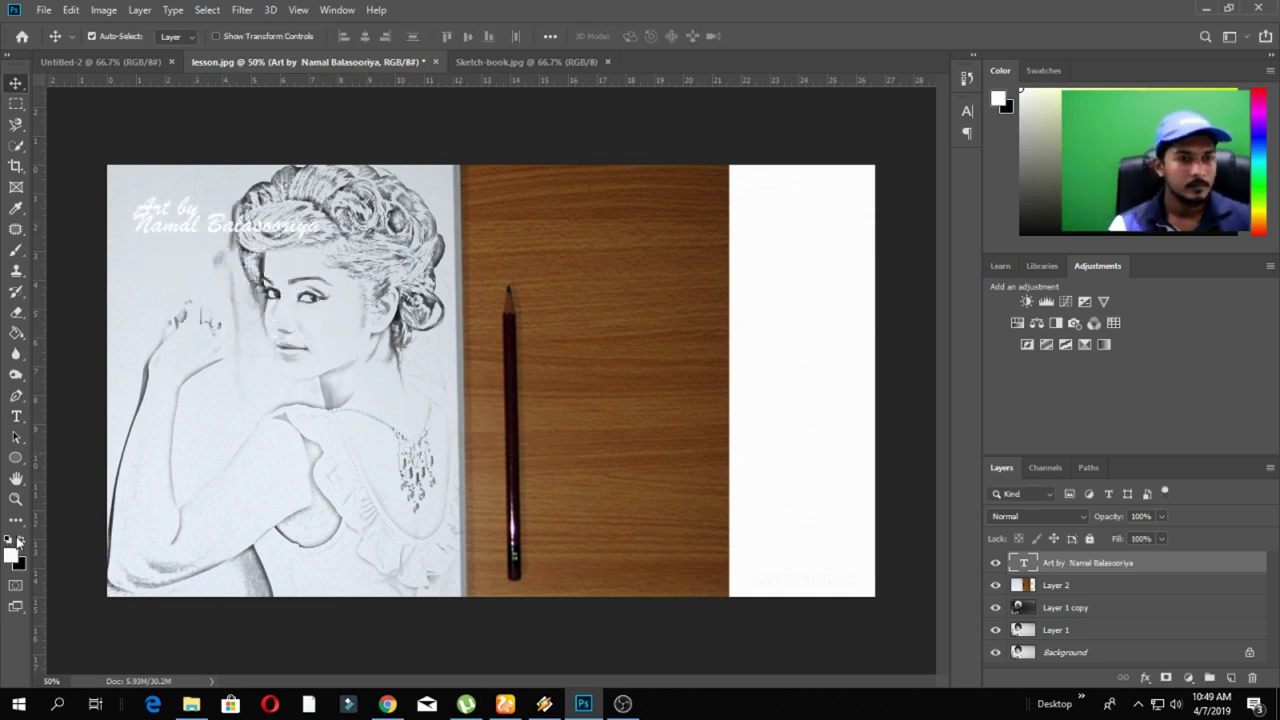
Recolor the credit text dark grey #383a3d, sampled from the dark strands in the sketched hair
left_click(23, 540)
left_click(16, 416)
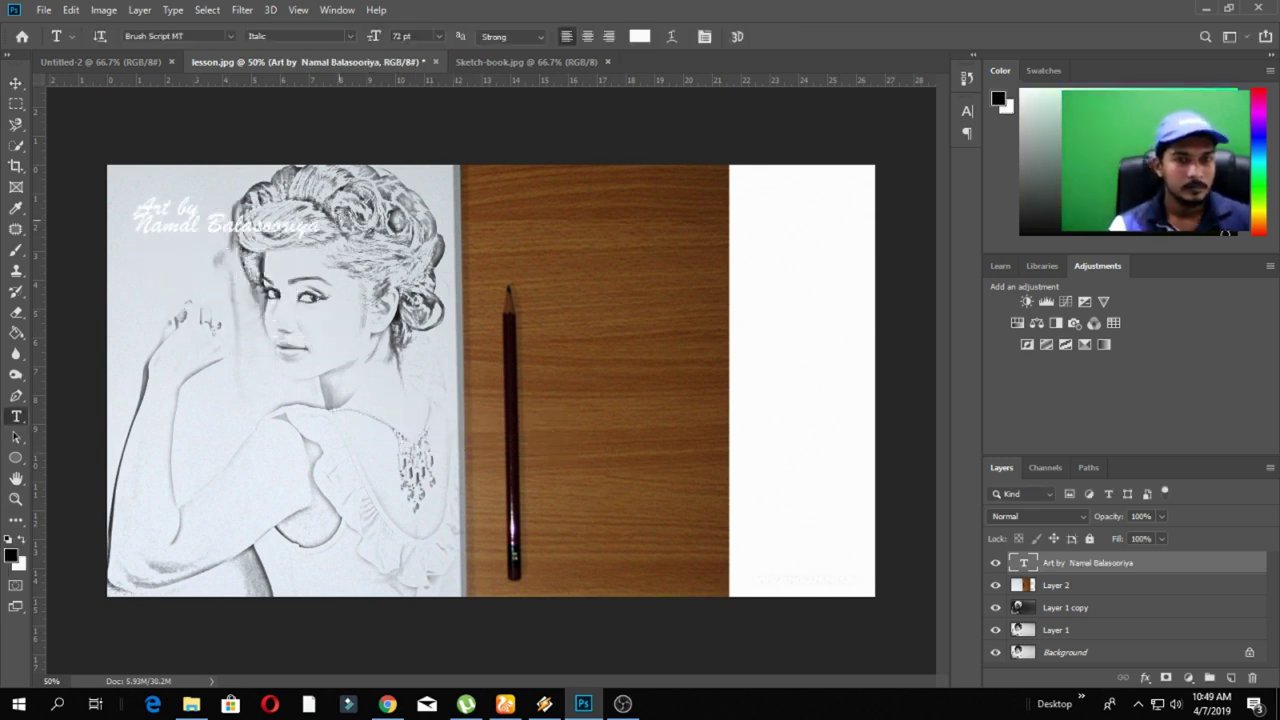
left_click(140, 200)
key("ctrl+a")
left_click(639, 36)
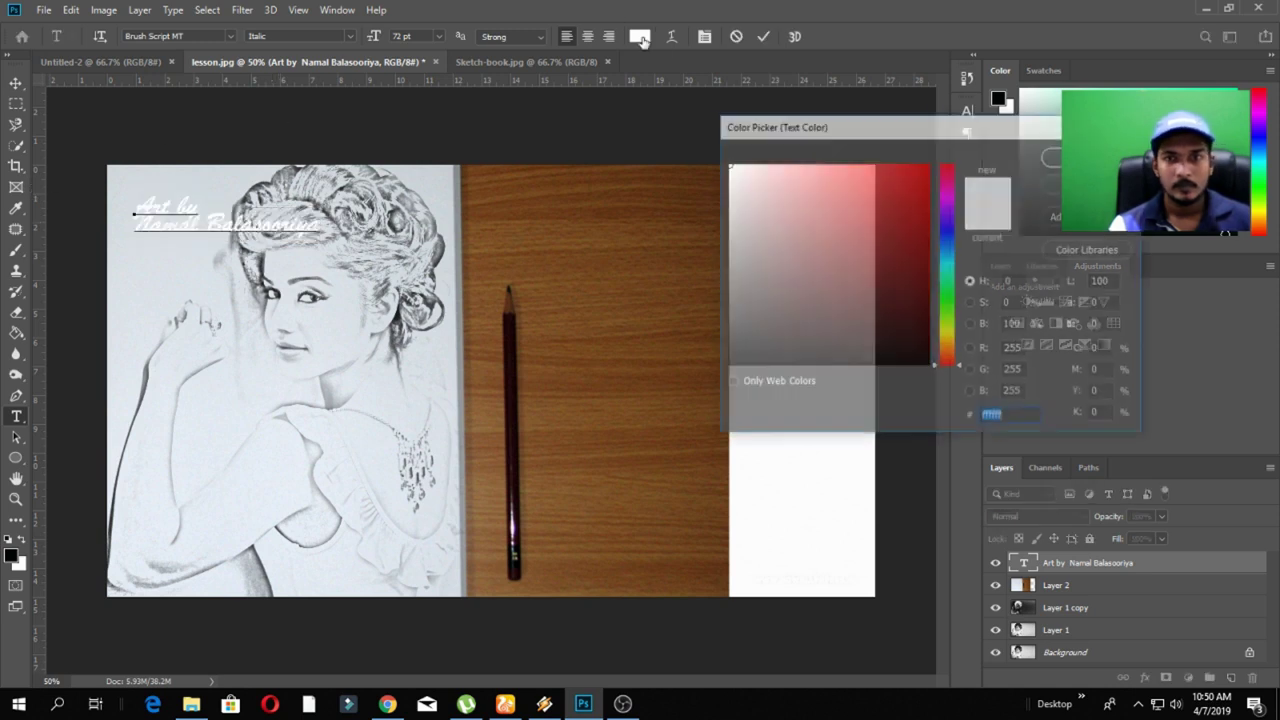
left_click(921, 363)
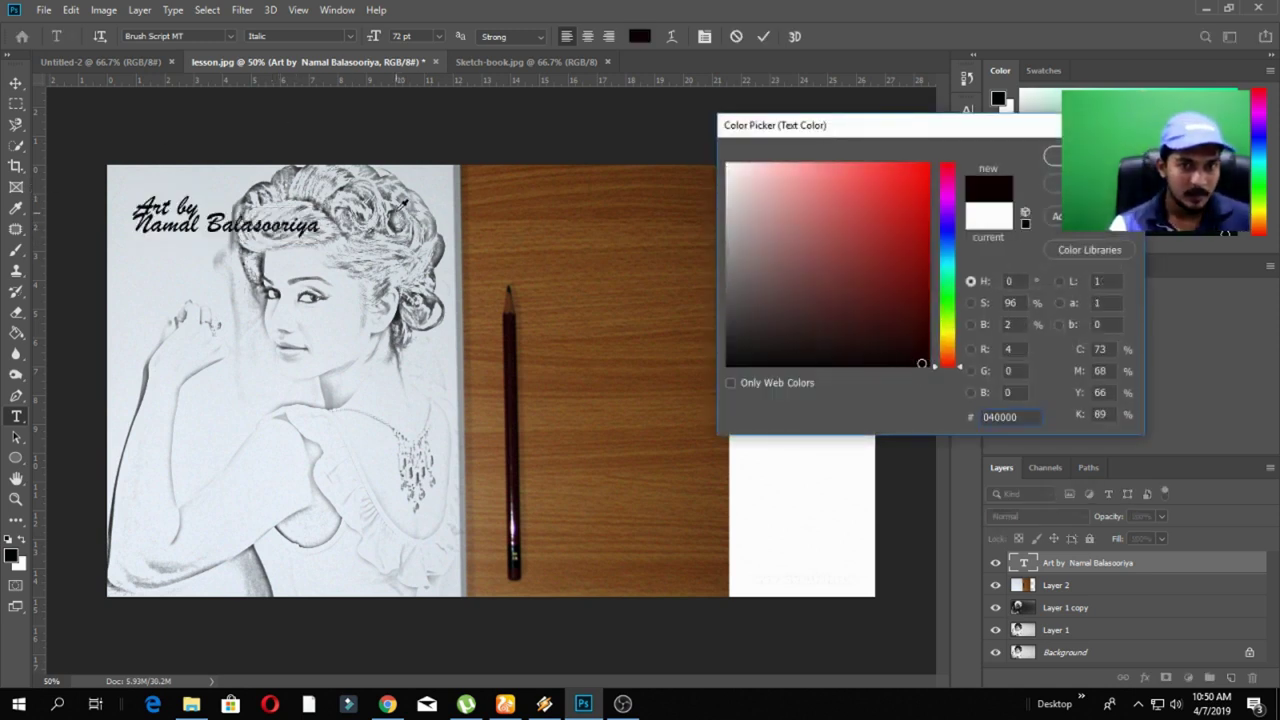
left_click(401, 210)
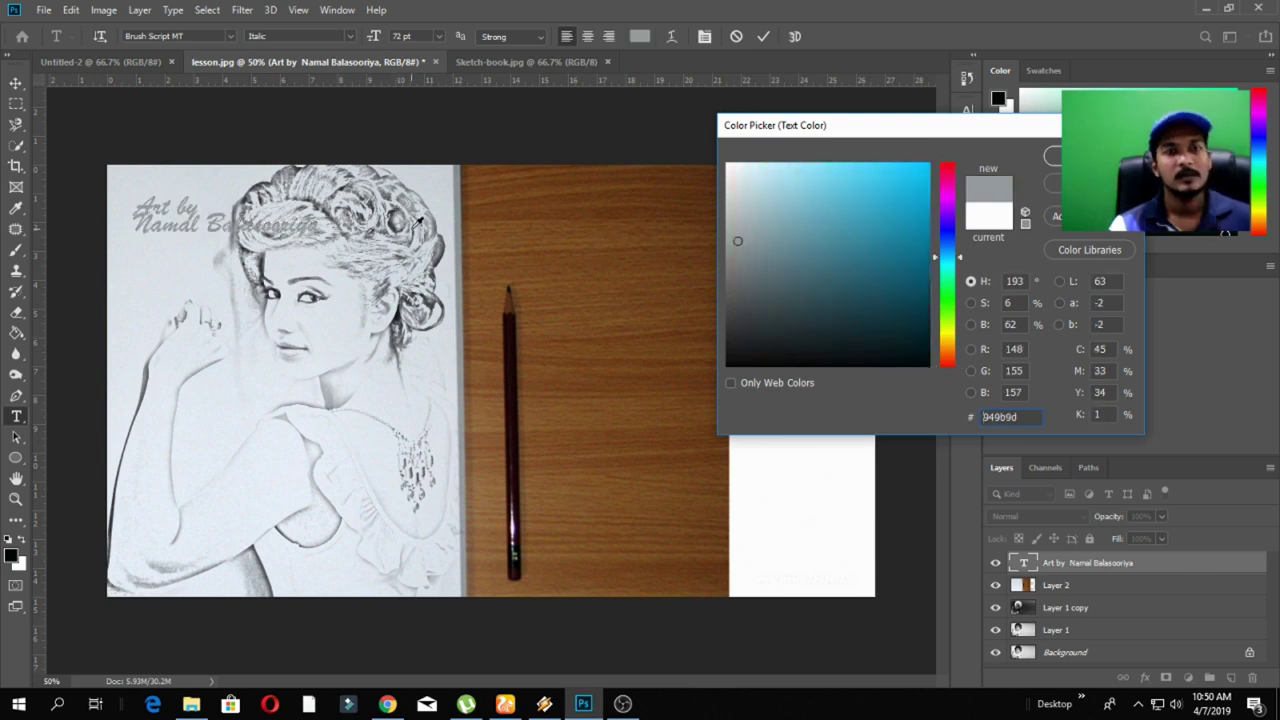
left_click(400, 224)
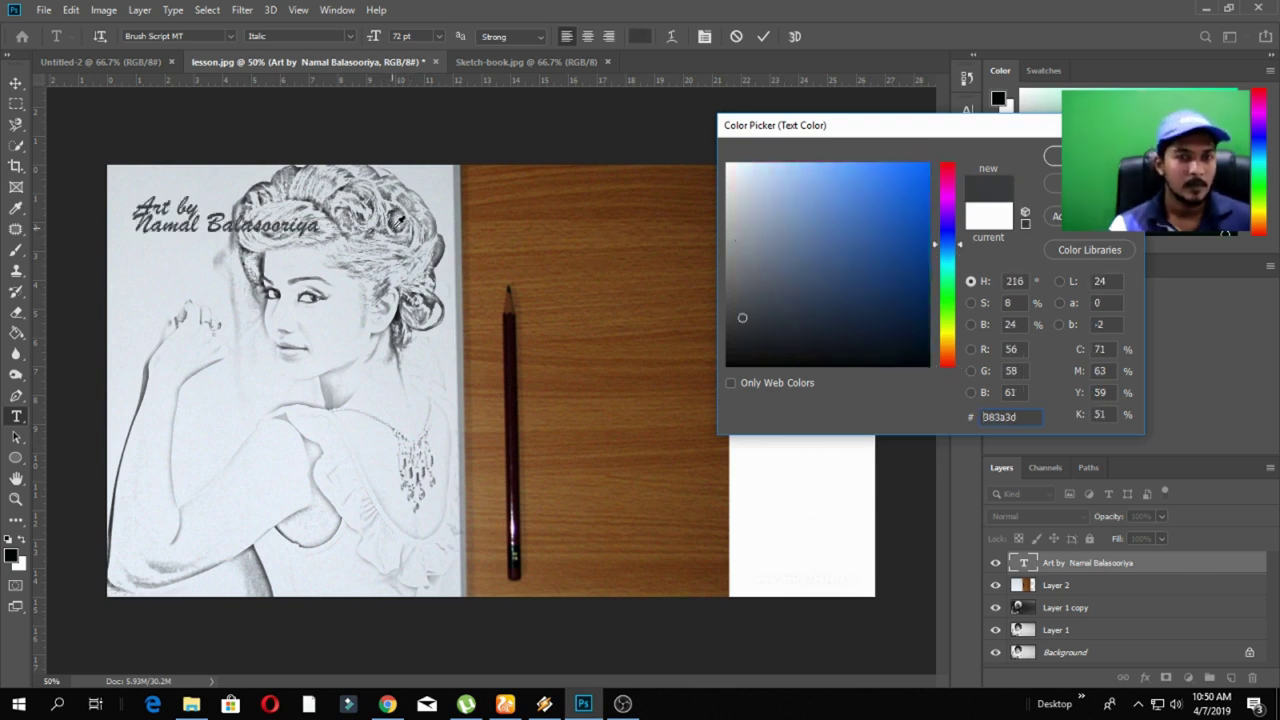
left_click(1053, 156)
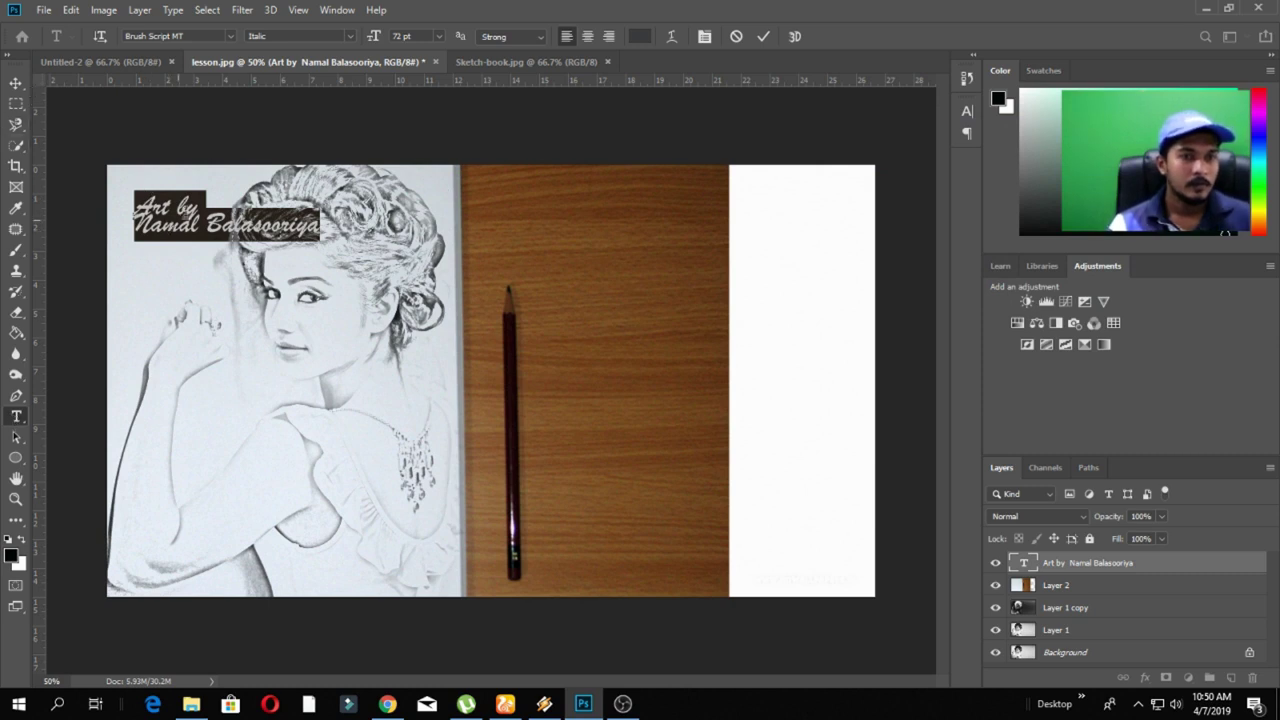
Break the artist's surname onto its own line in the credit text and remove its leading space
left_click(203, 225)
key("Return")
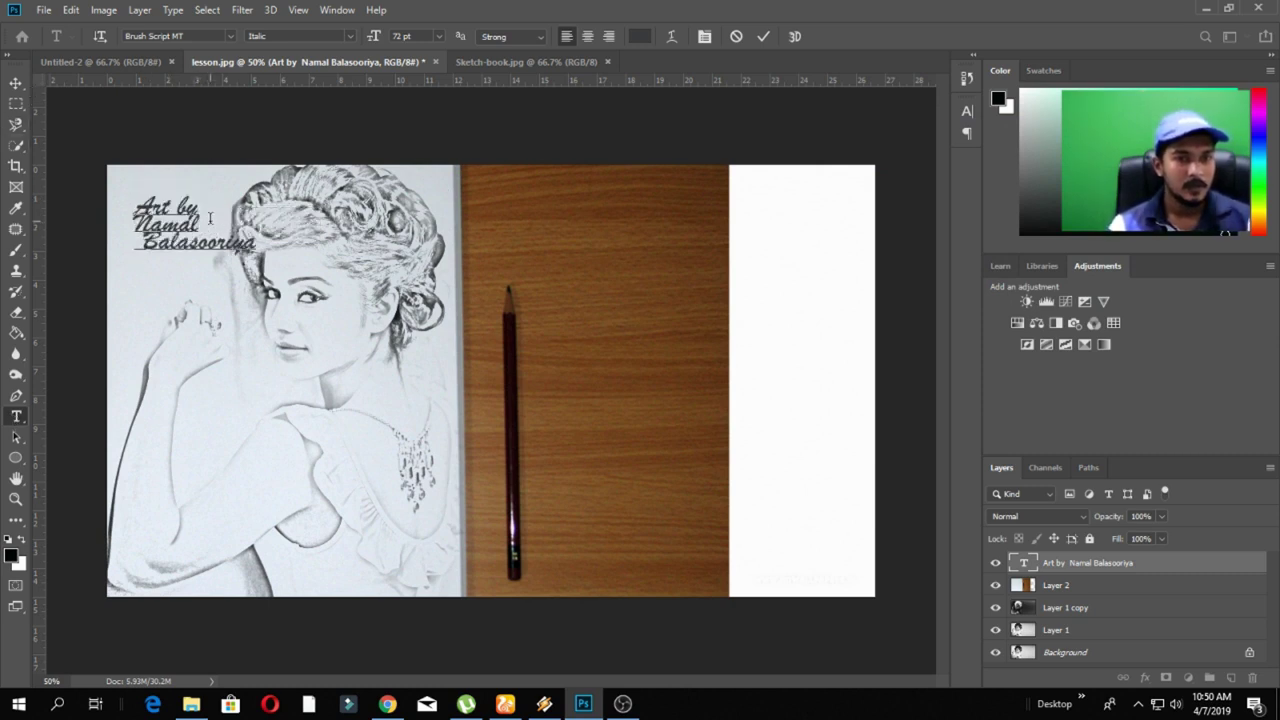
key("Return")
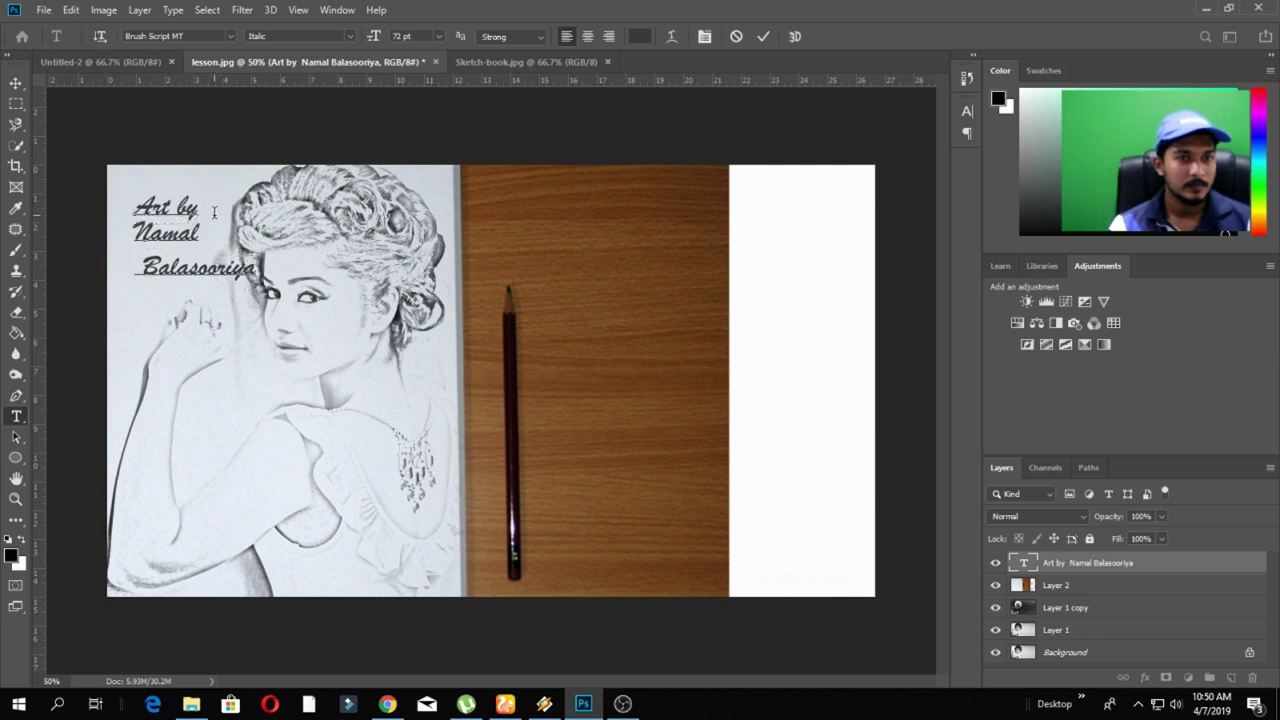
key("Delete")
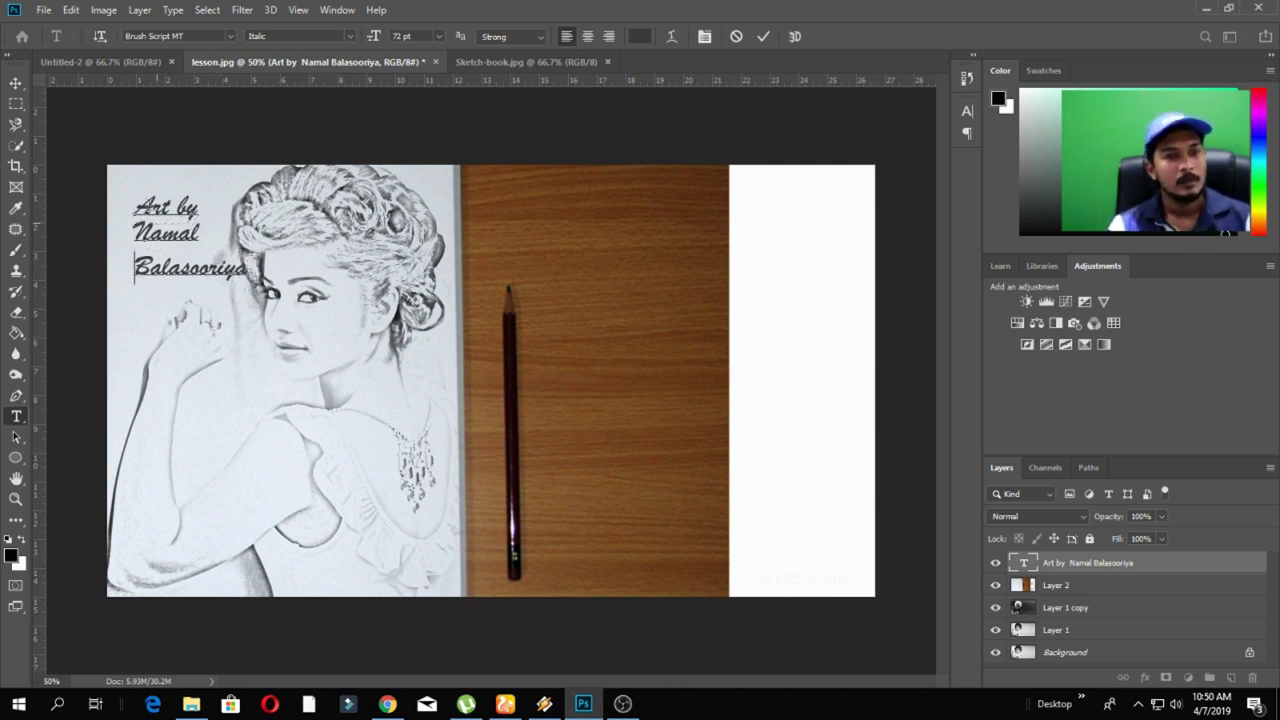
Center-align the credit text and position it in the page's upper-left corner beside the hair
key("ctrl+a")
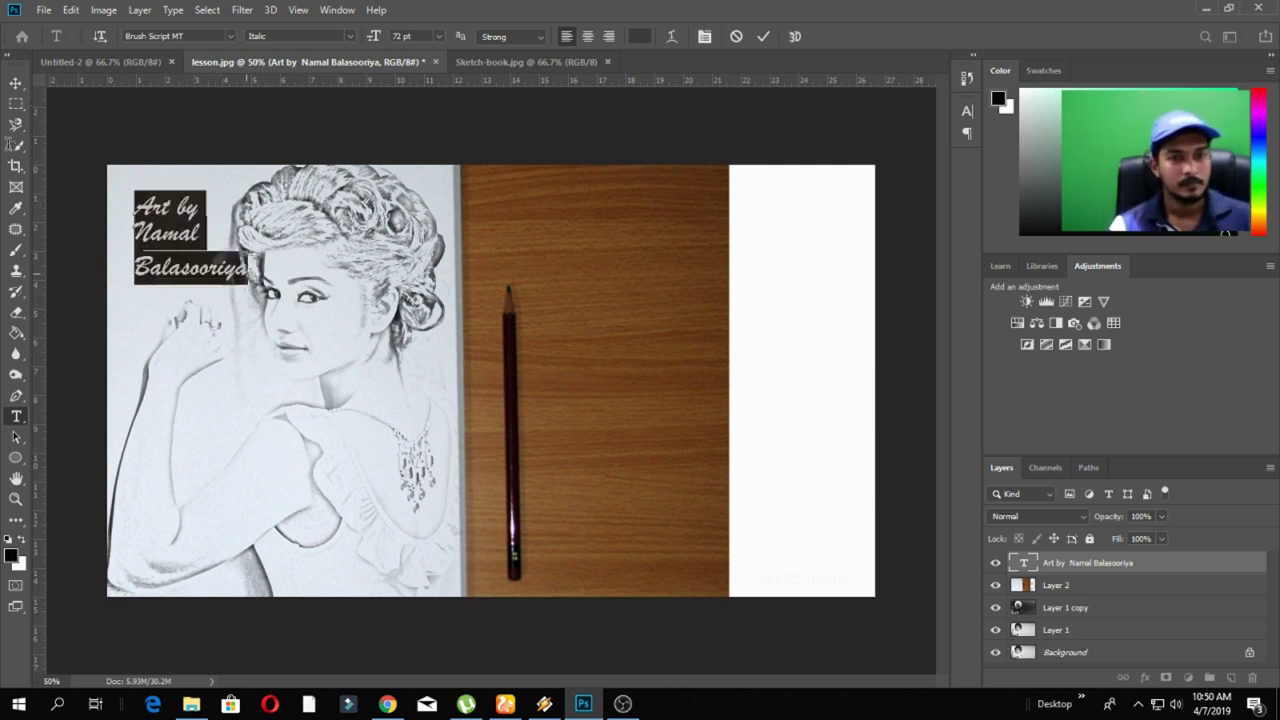
left_click(587, 36)
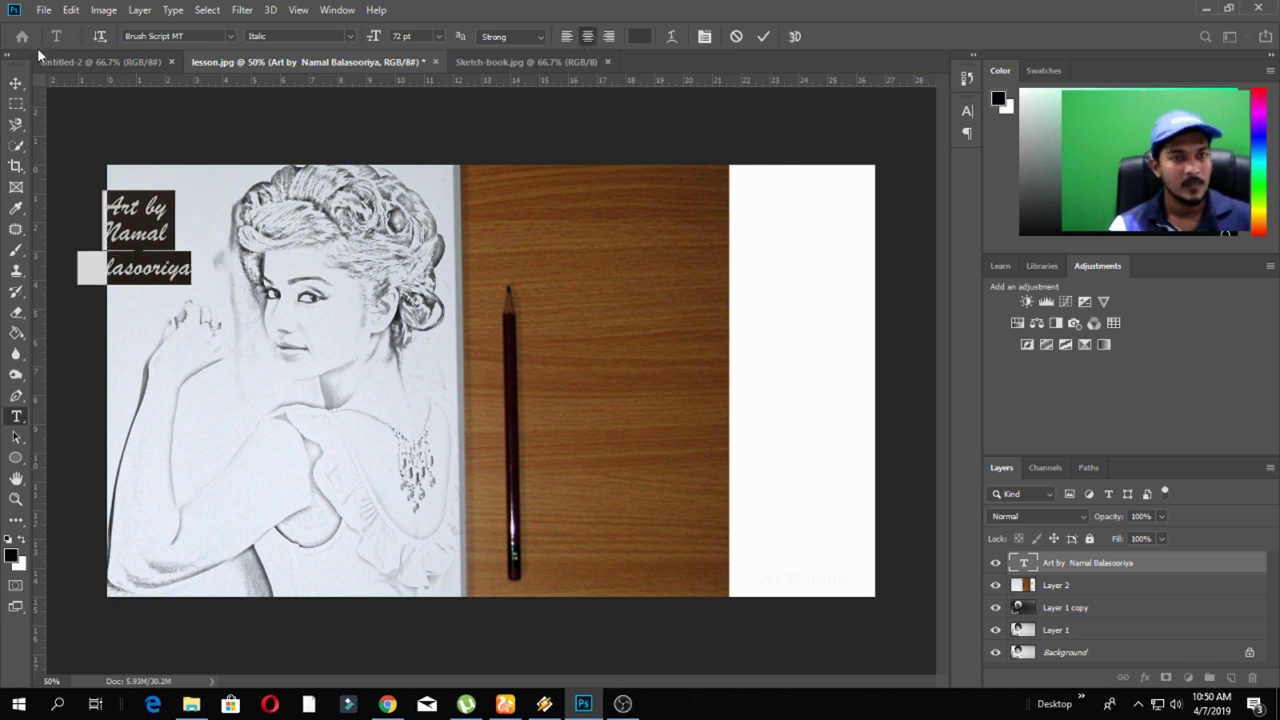
left_click(17, 82)
left_click_drag(152, 235, 173, 212)
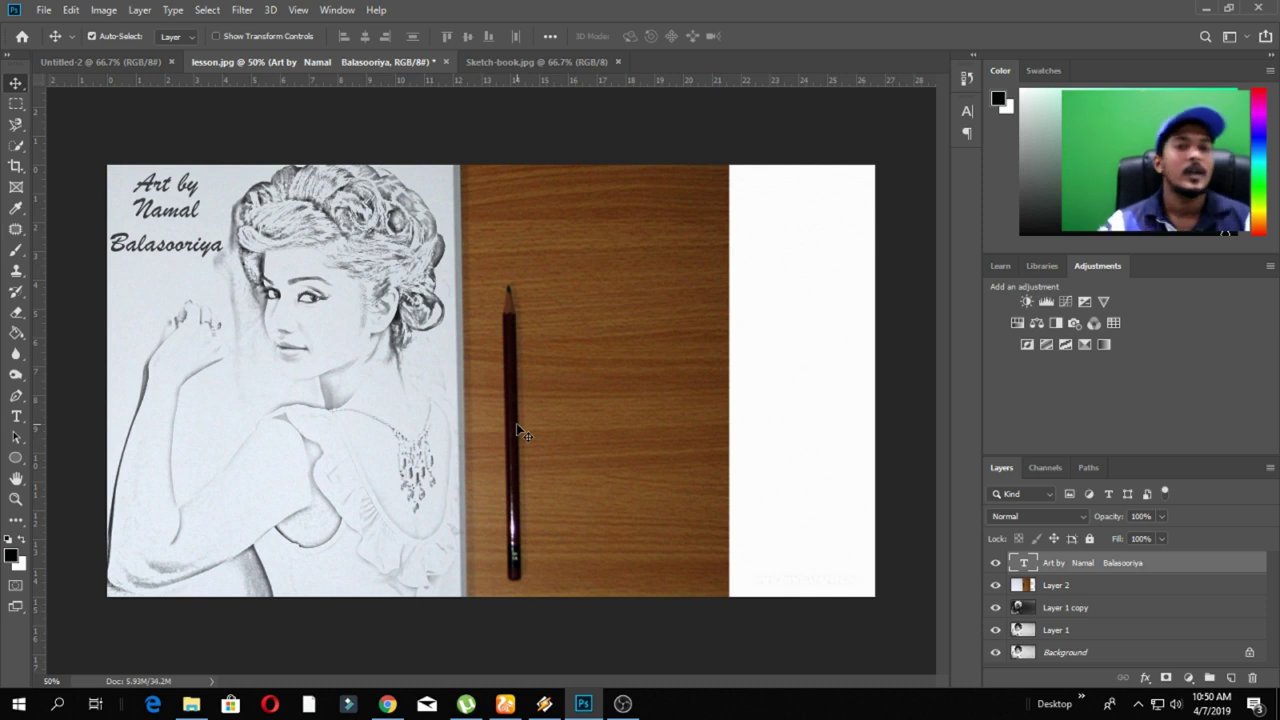